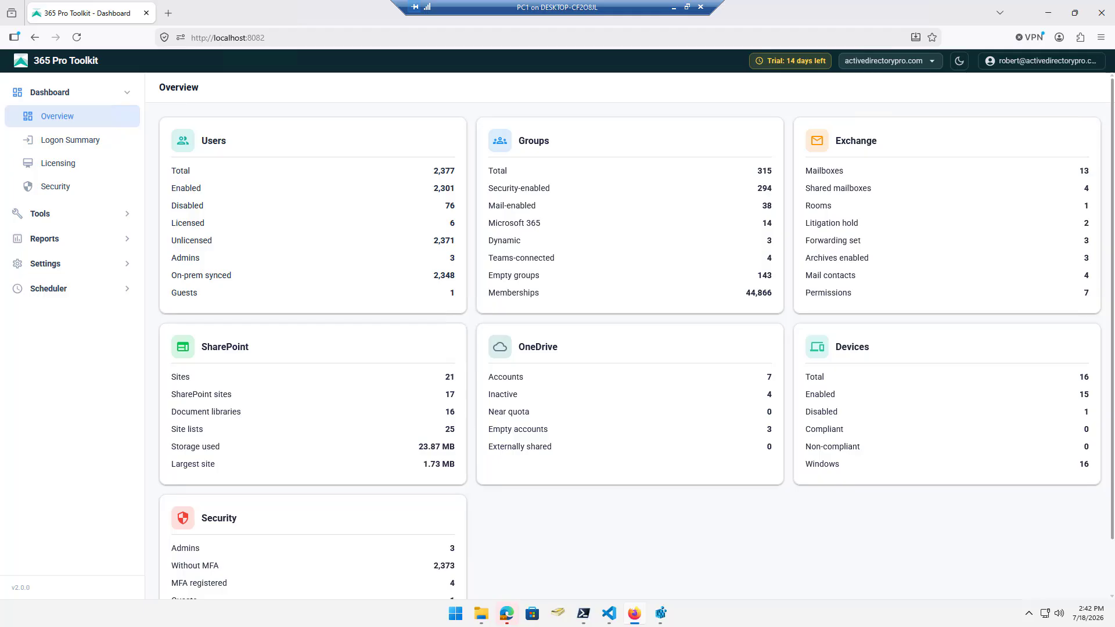
{"action": "left_click", "coordinate": [278, 37]}
{"action": "left_click", "coordinate": [281, 36]}
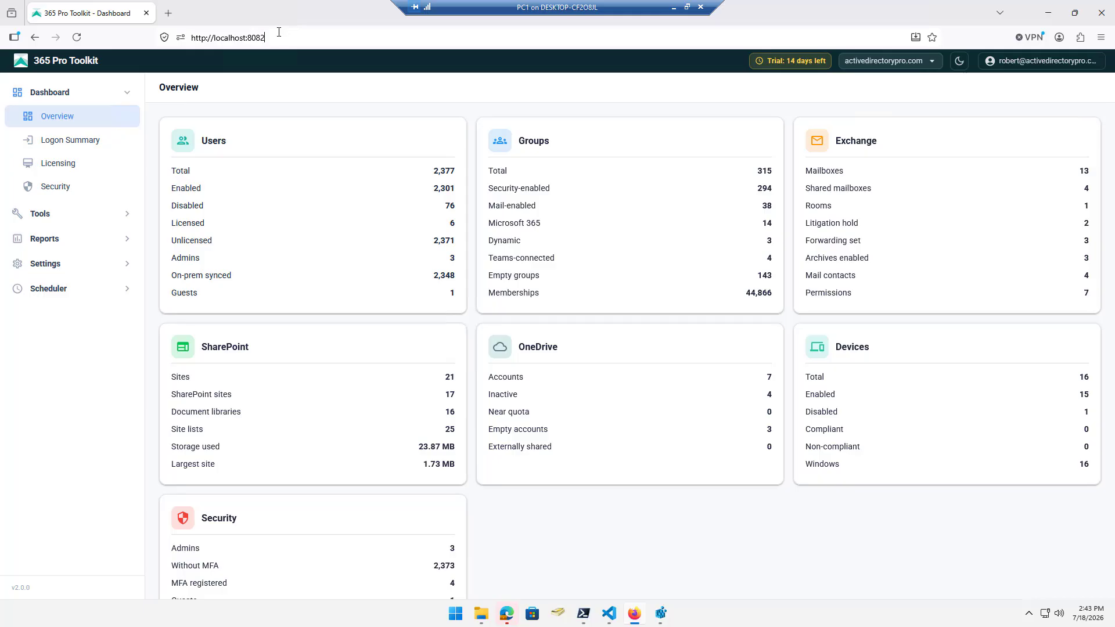
{"action": "left_click", "coordinate": [279, 32]}
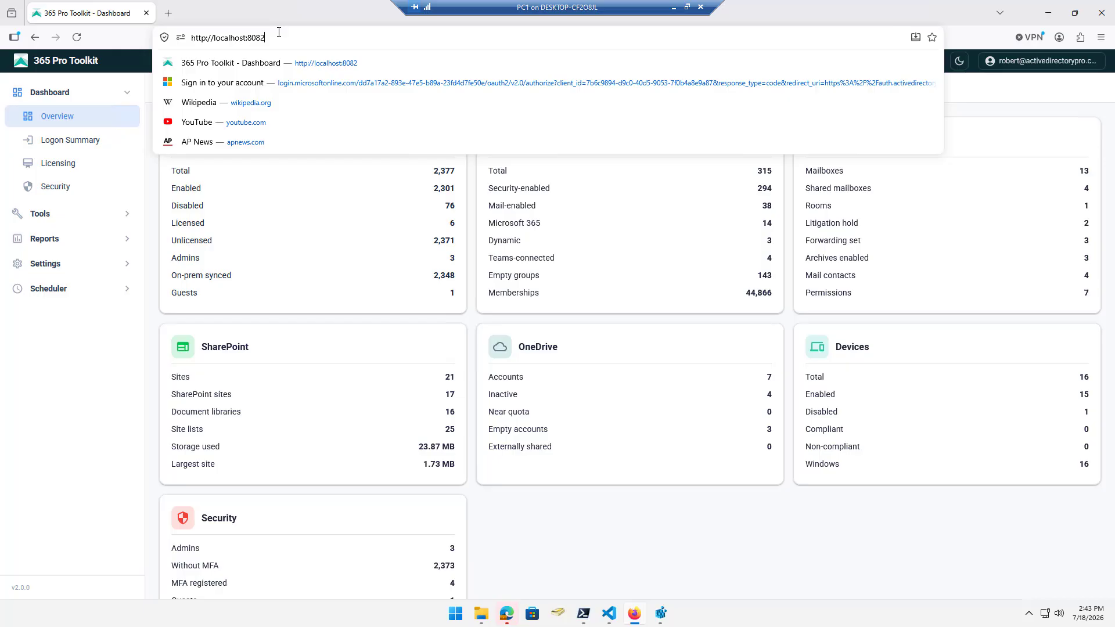
{"action": "key", "text": "Escape"}
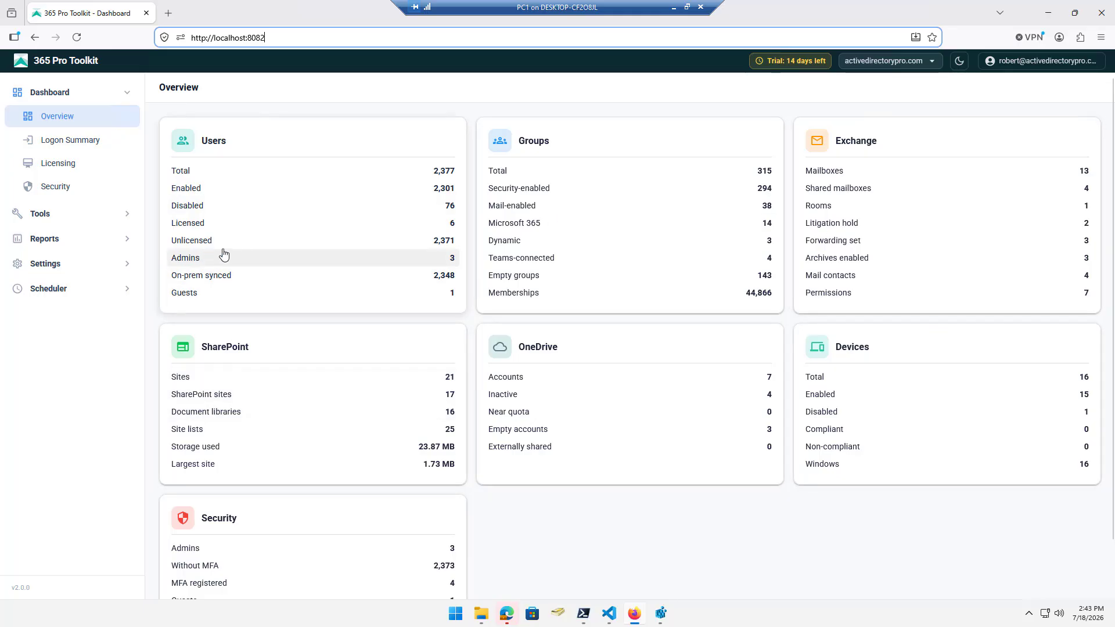
- Open the licensed users report from the Users summary card and return to the dashboard overview
{"action": "left_click", "coordinate": [190, 226]}
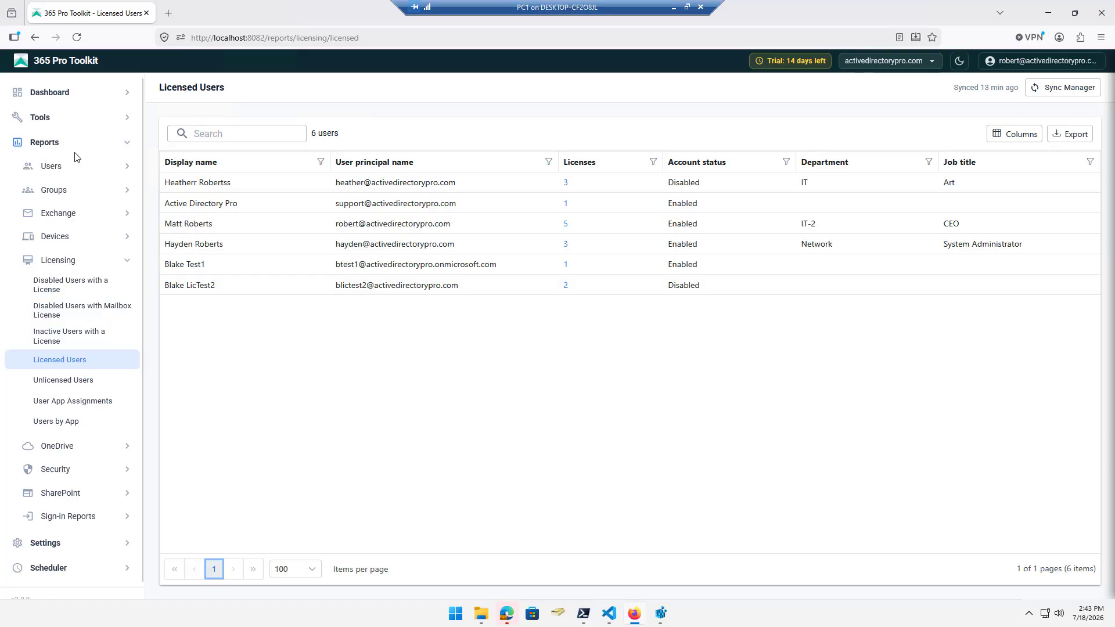
{"action": "left_click", "coordinate": [47, 92]}
{"action": "left_click", "coordinate": [52, 116]}
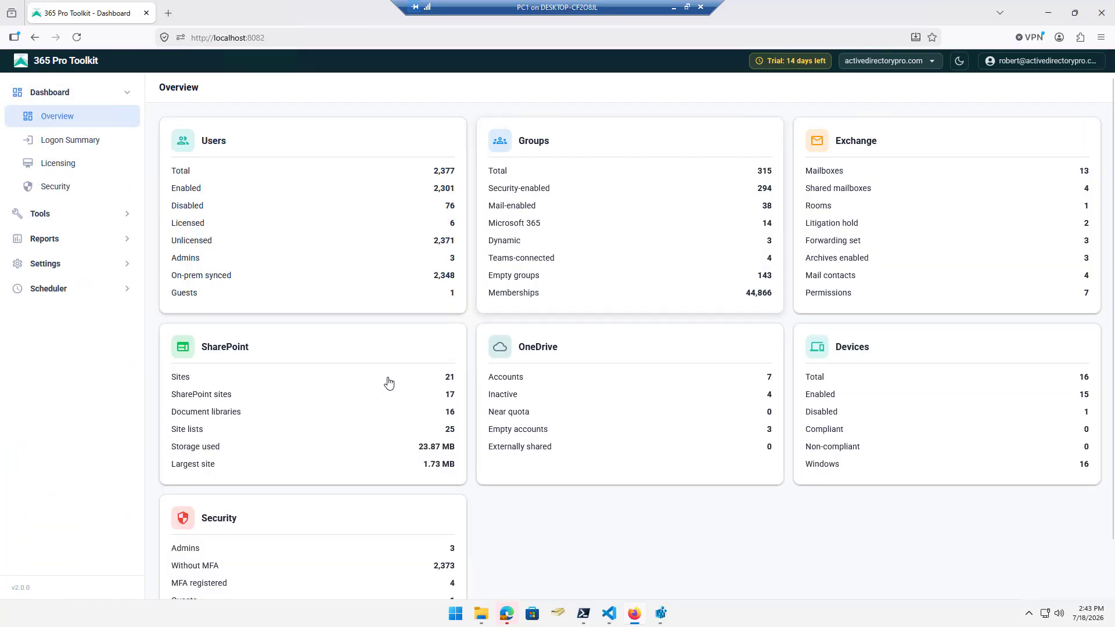
- Open the Logon Summary dashboard and check the choices offered by its result and period filters
{"action": "left_click", "coordinate": [68, 140]}
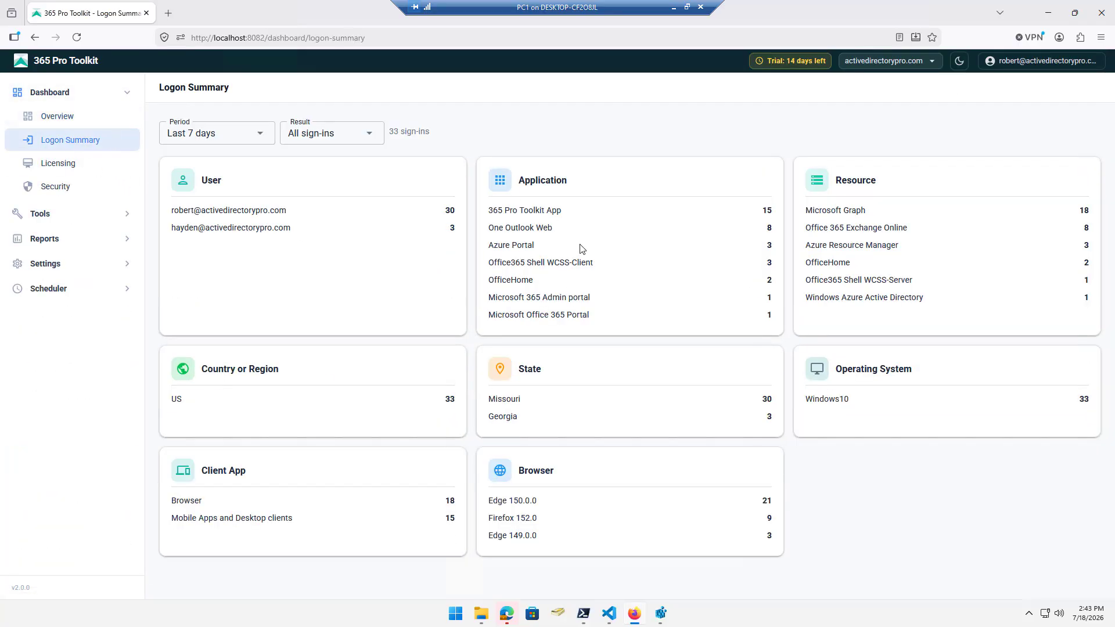
{"action": "left_click", "coordinate": [368, 137]}
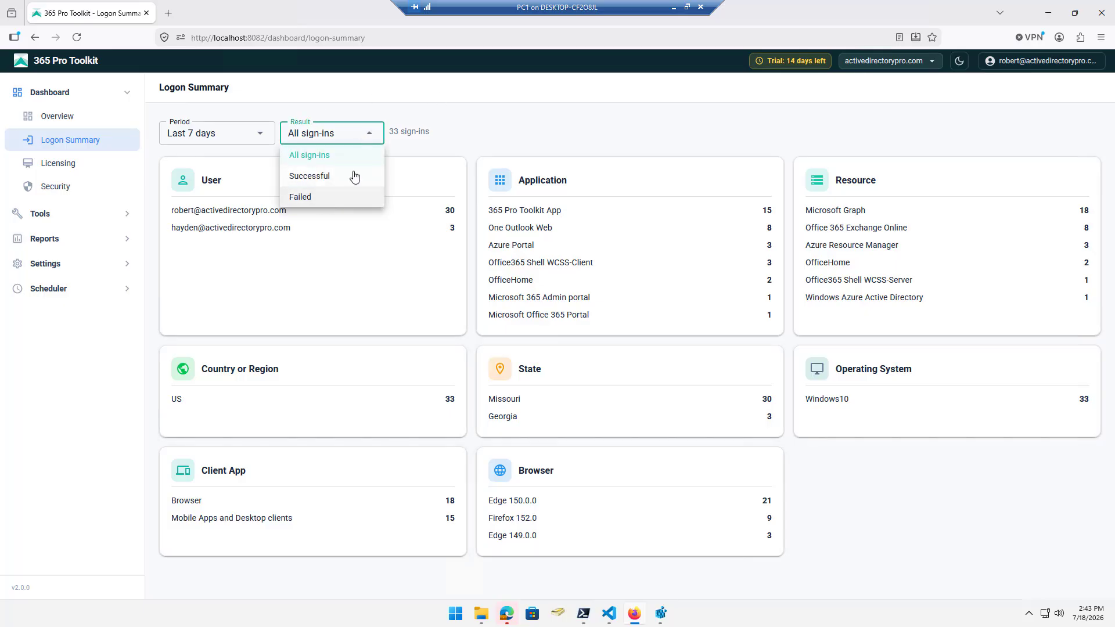
{"action": "left_click", "coordinate": [490, 123]}
{"action": "left_click", "coordinate": [259, 135]}
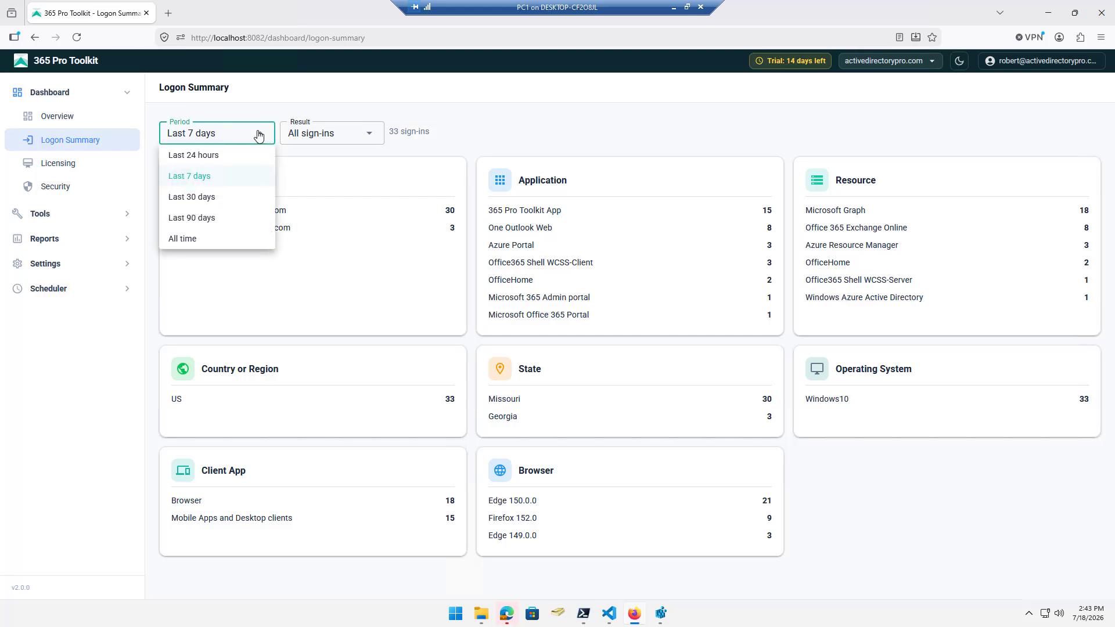
{"action": "left_click", "coordinate": [601, 133]}
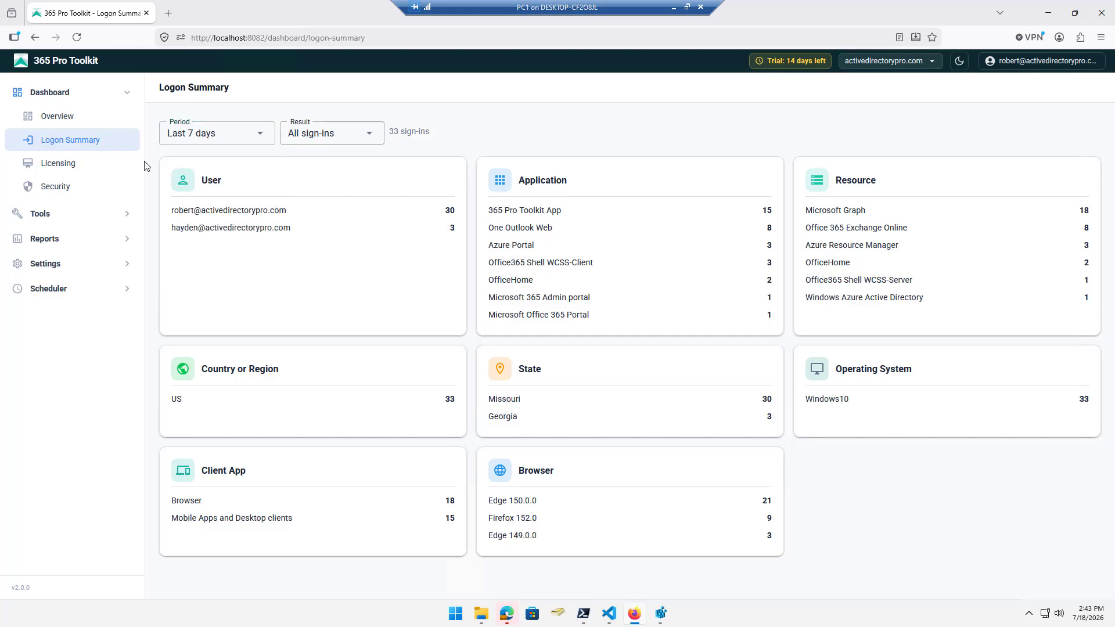
- Review the Licensing dashboard and the Security dashboard
{"action": "left_click", "coordinate": [68, 163]}
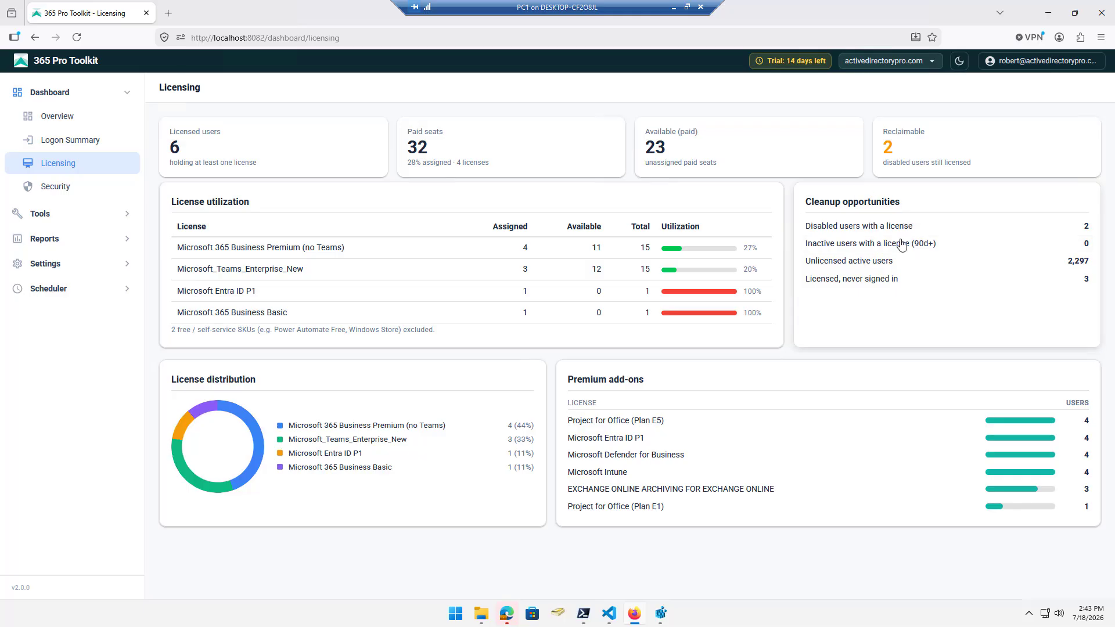
{"action": "left_click", "coordinate": [62, 187]}
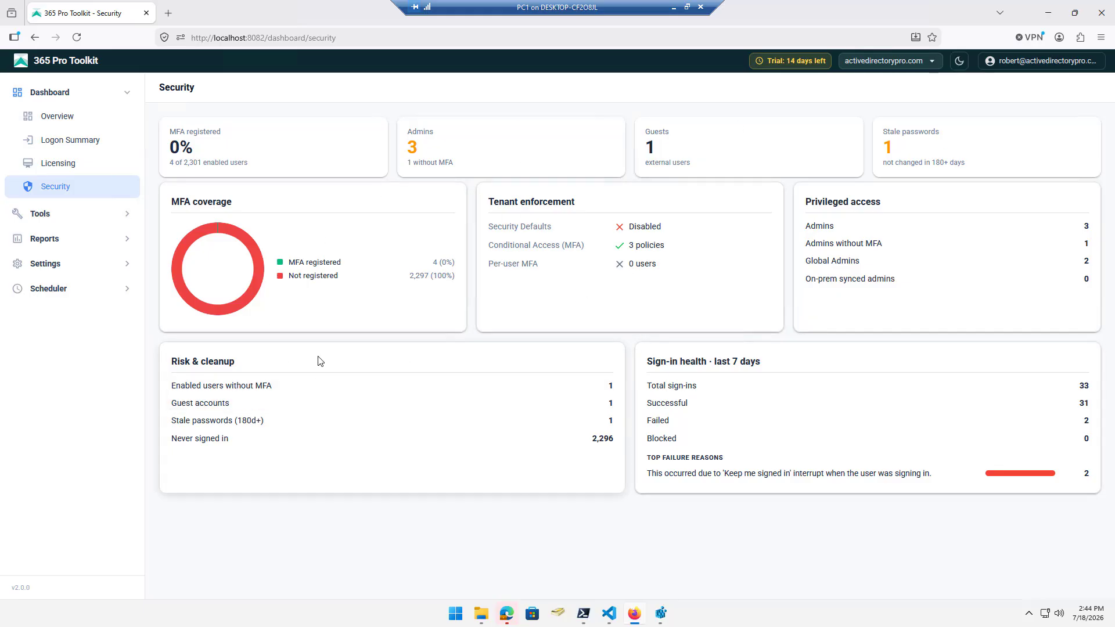
- Open the user management list and switch its cloud-only filter off and back on
{"action": "left_click", "coordinate": [63, 216]}
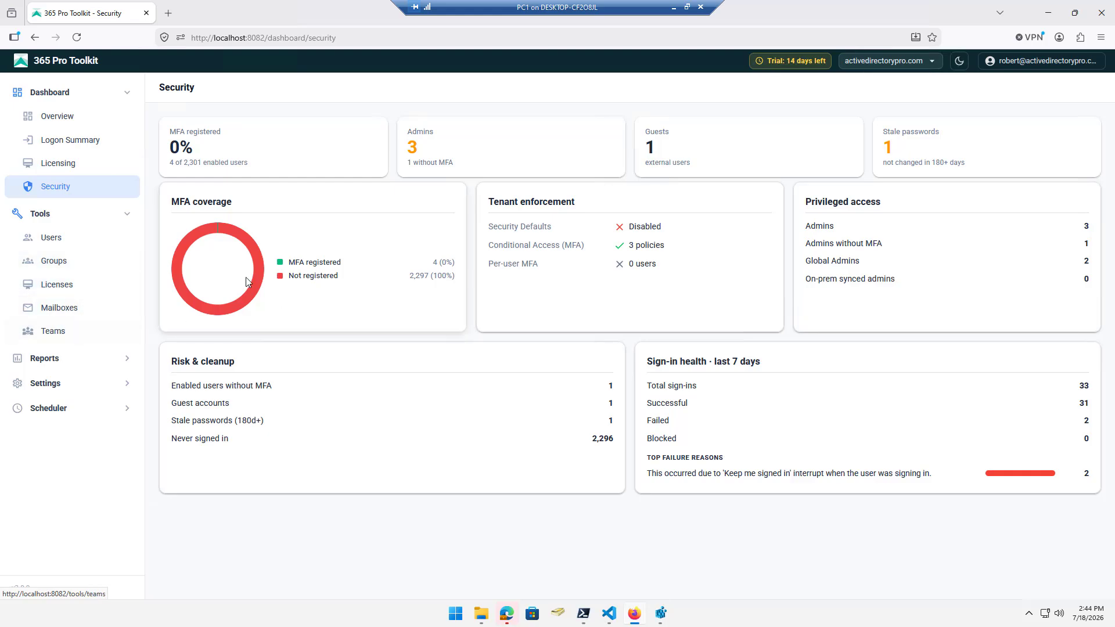
{"action": "left_click", "coordinate": [63, 240]}
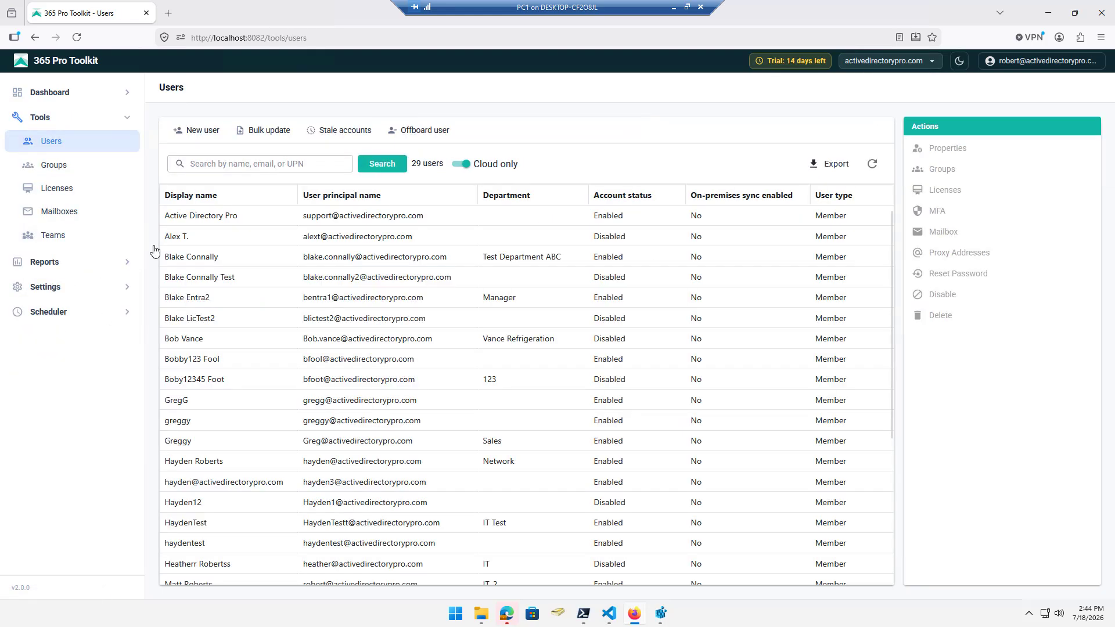
{"action": "left_click", "coordinate": [462, 164]}
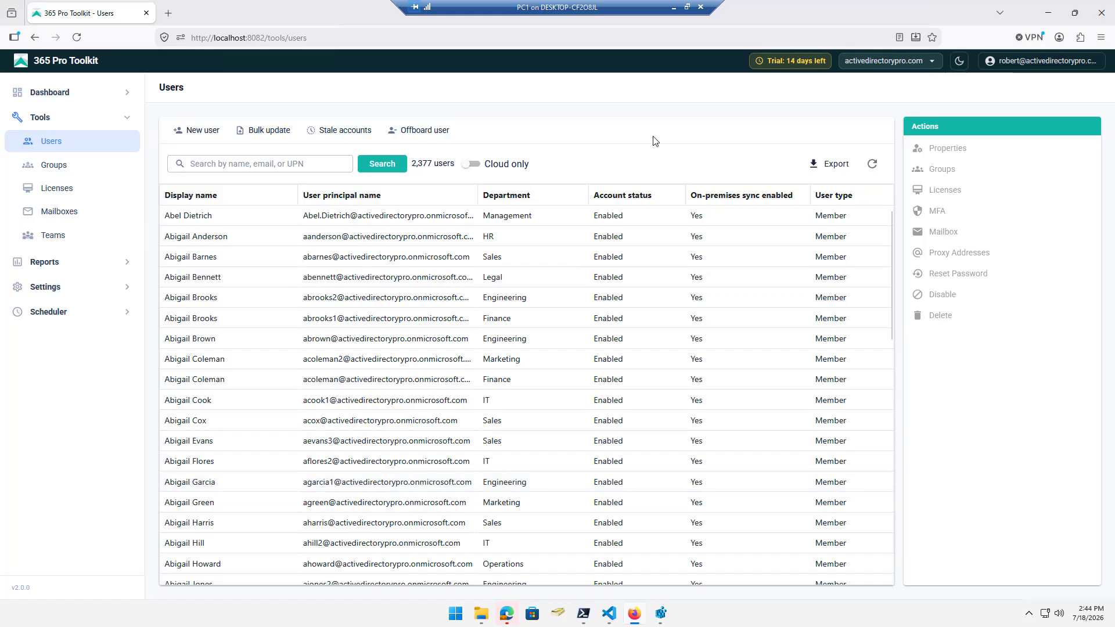
{"action": "left_click", "coordinate": [469, 166]}
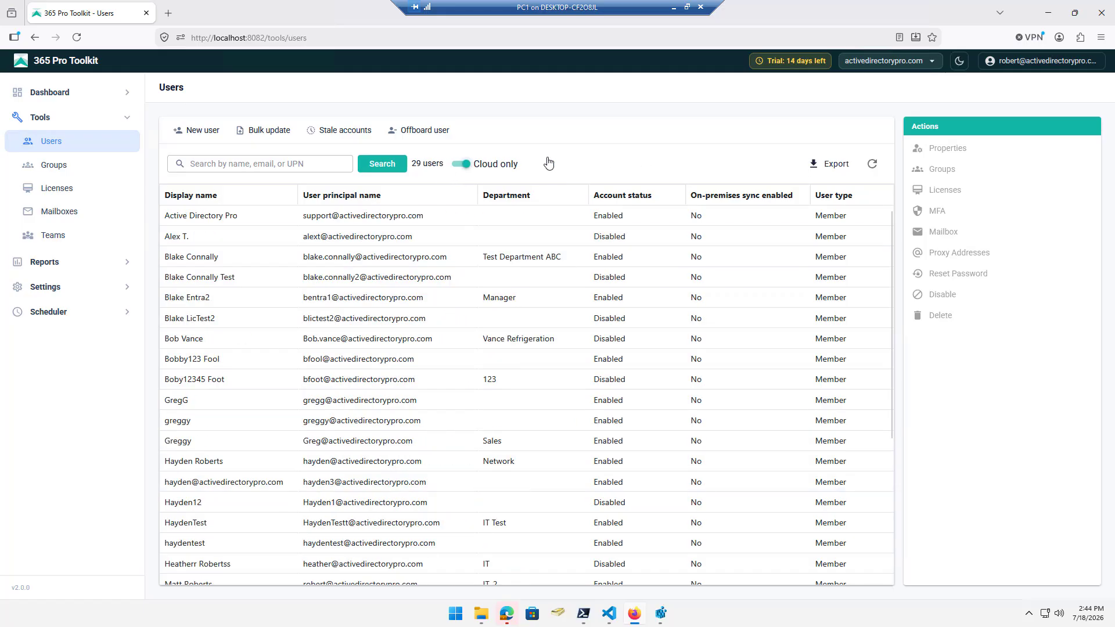
- Open the tenth cloud-only user in the list and review the identity, contact and account properties
{"action": "left_click", "coordinate": [200, 400]}
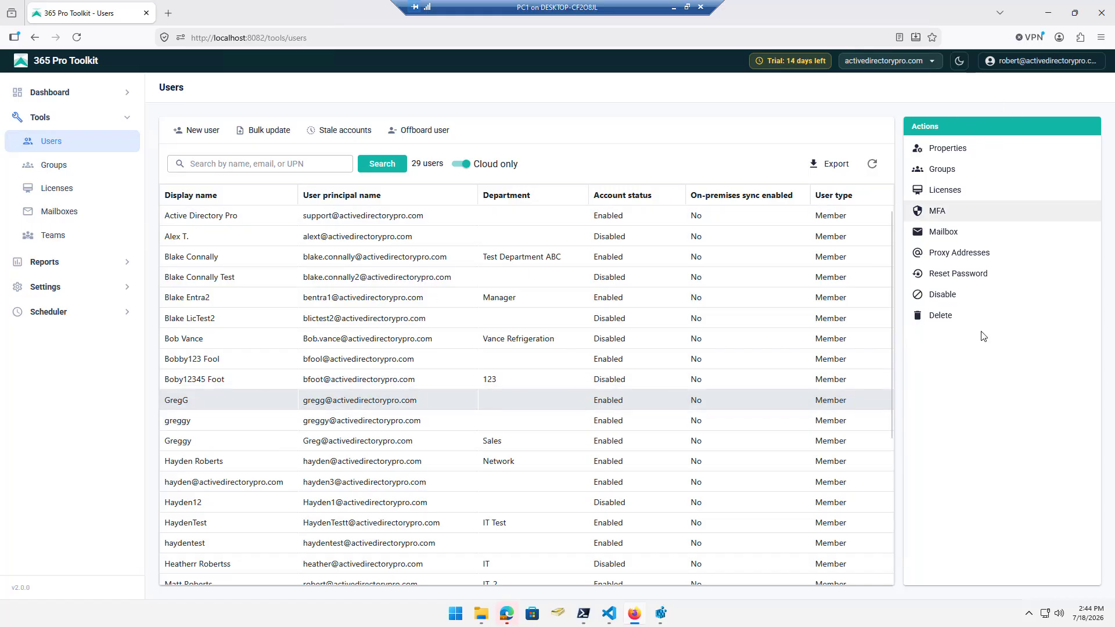
{"action": "double_click", "coordinate": [210, 401]}
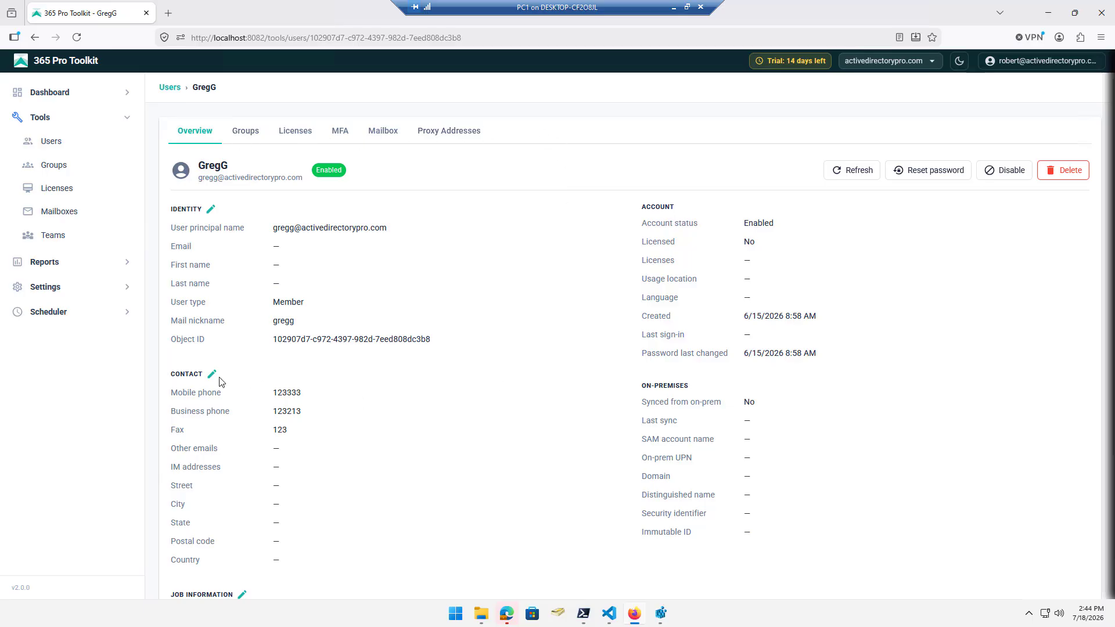
{"action": "scroll", "coordinate": [231, 522], "scroll_direction": "down", "scroll_amount": 3}
{"action": "scroll", "coordinate": [343, 485], "scroll_direction": "up", "scroll_amount": 2}
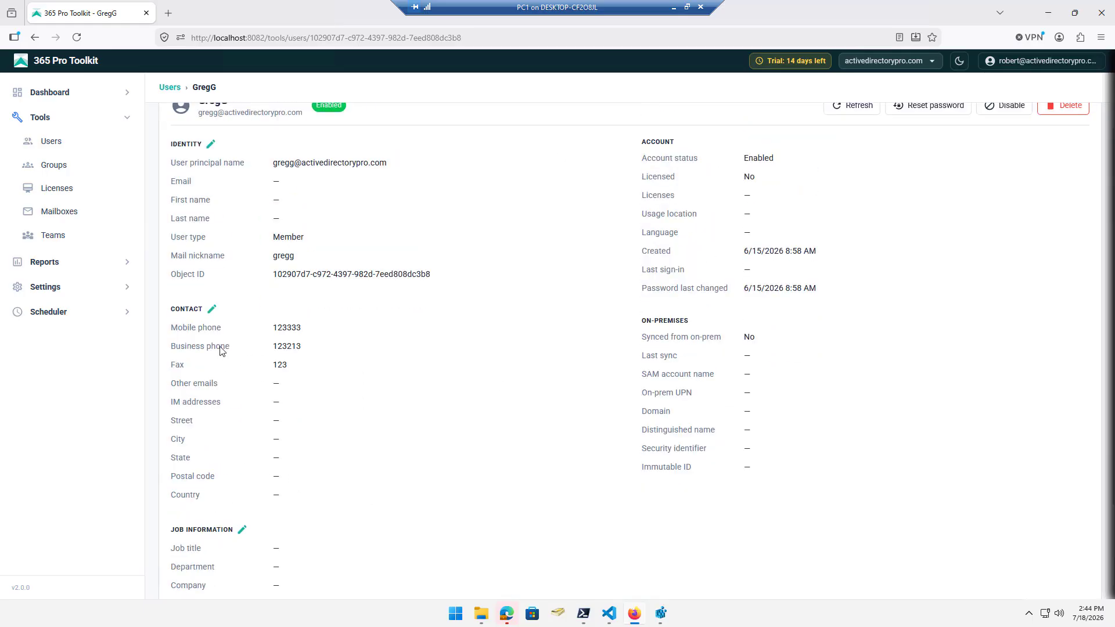
{"action": "scroll", "coordinate": [421, 518], "scroll_direction": "up", "scroll_amount": 1}
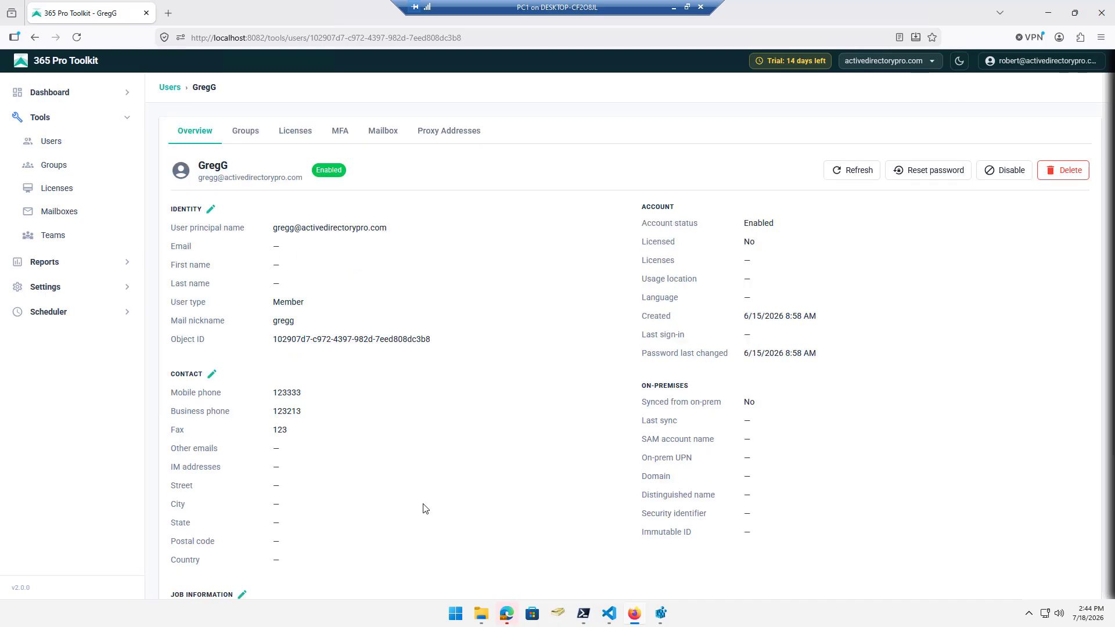
- Replace the mobile phone number in the user's contact details and save the change
{"action": "left_click", "coordinate": [212, 375]}
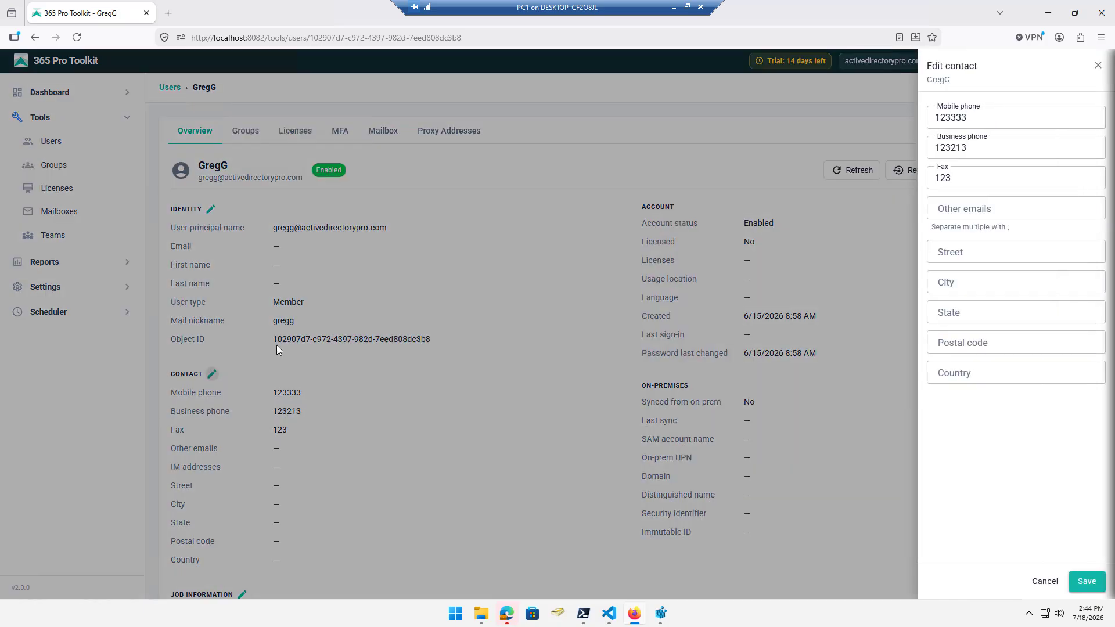
{"action": "double_click", "coordinate": [983, 120]}
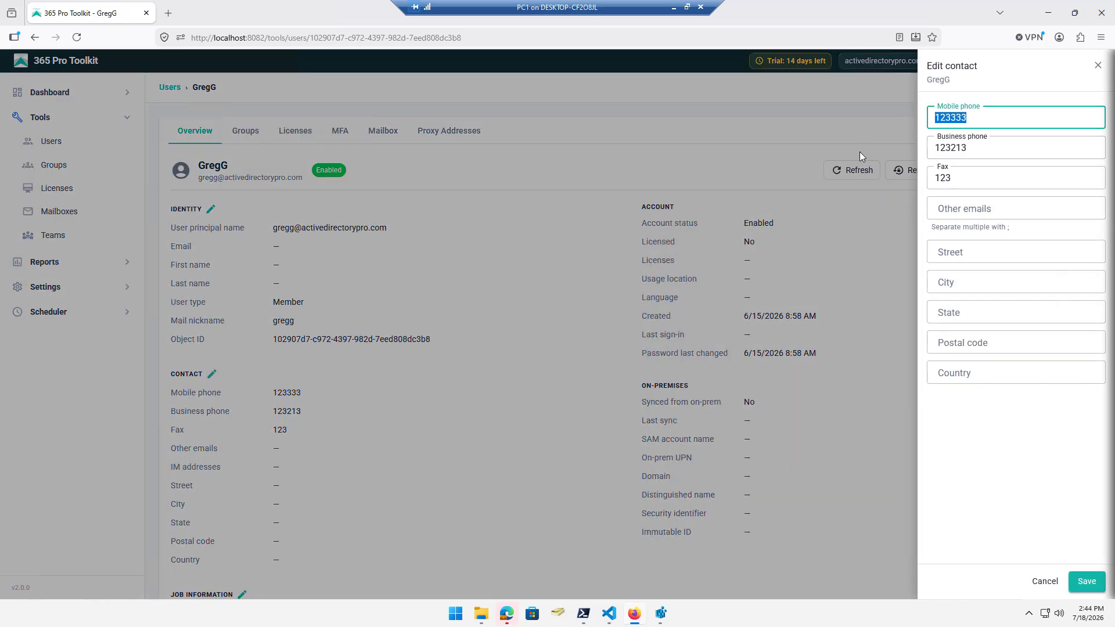
{"action": "type", "text": "12333"}
{"action": "left_click", "coordinate": [1089, 575]}
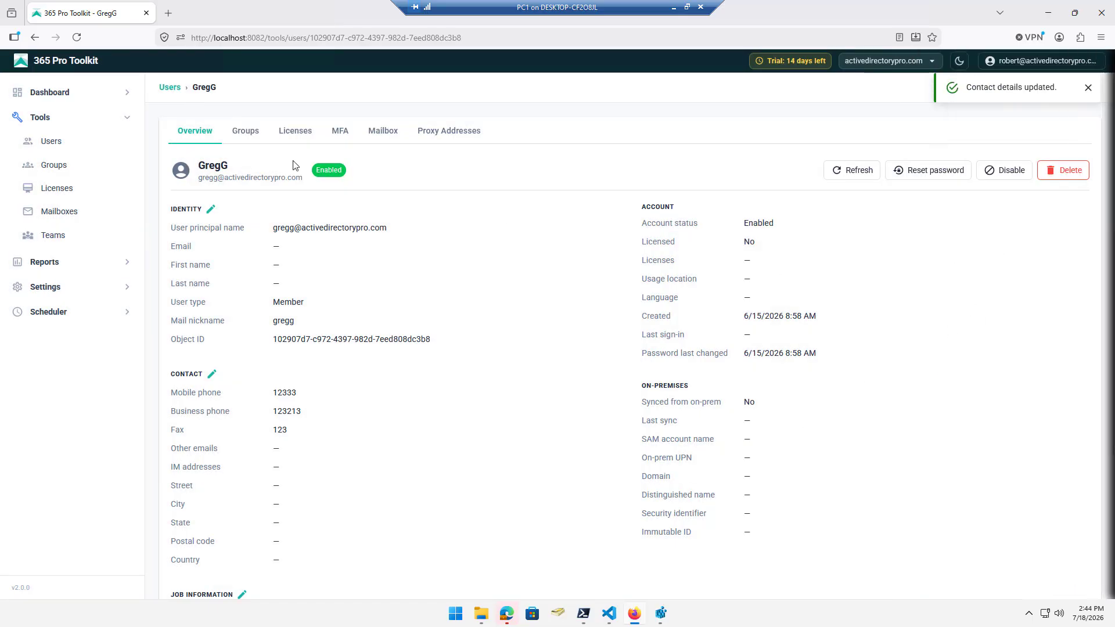
- Look through the user's group memberships, licenses, MFA status and mailbox details
{"action": "left_click", "coordinate": [247, 134]}
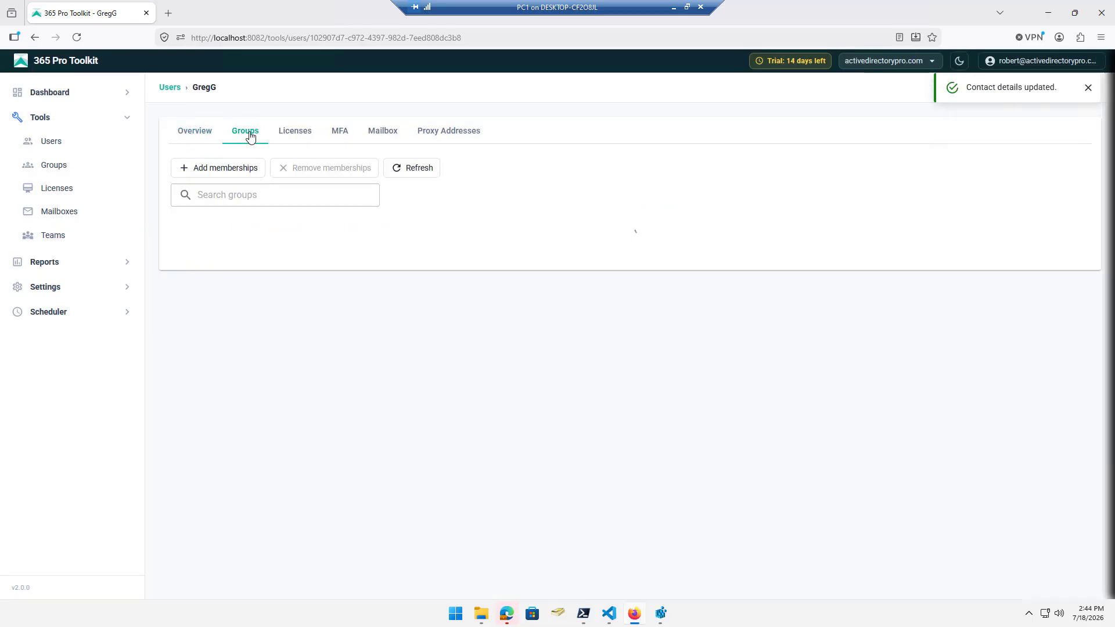
{"action": "left_click", "coordinate": [297, 136]}
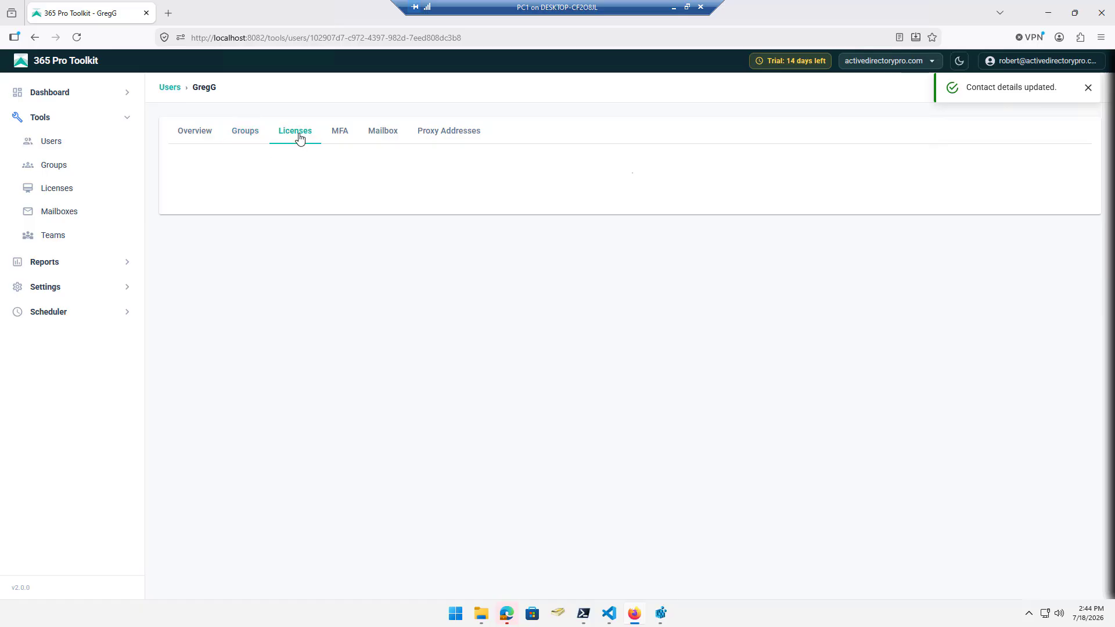
{"action": "left_click", "coordinate": [341, 136]}
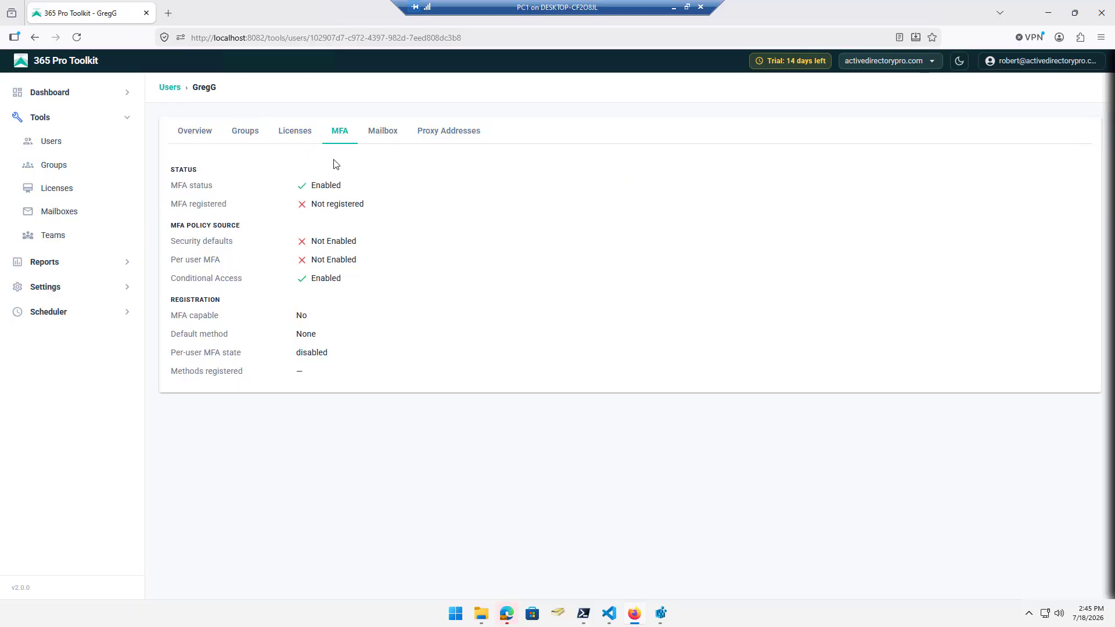
{"action": "left_click", "coordinate": [384, 136]}
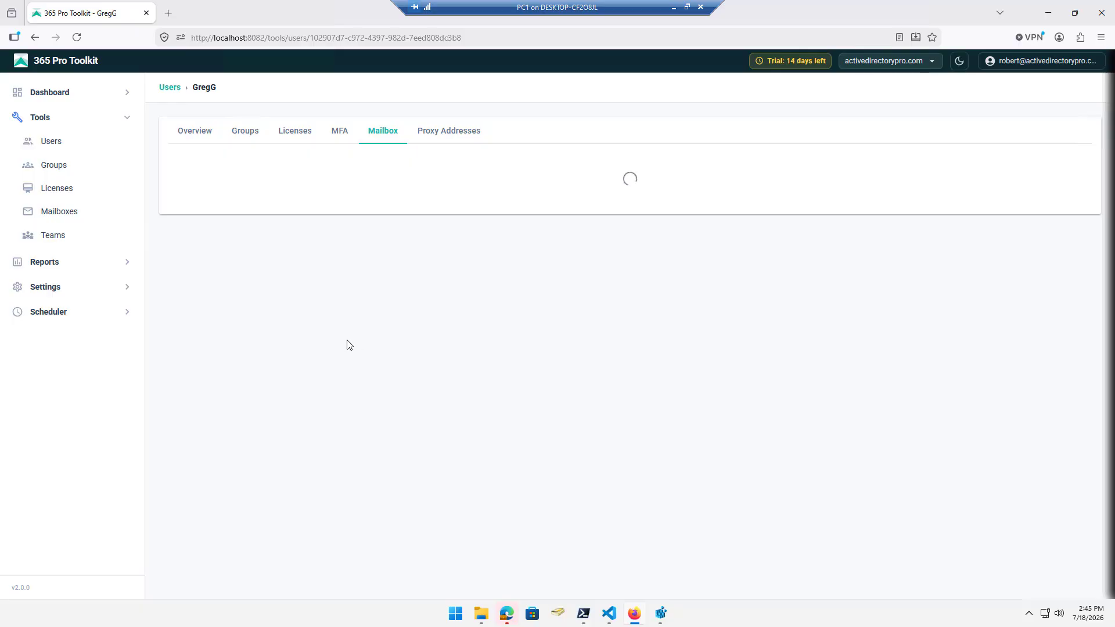
- Search the user list by first name and open the mailbox details of the first matching user
{"action": "left_click", "coordinate": [52, 141]}
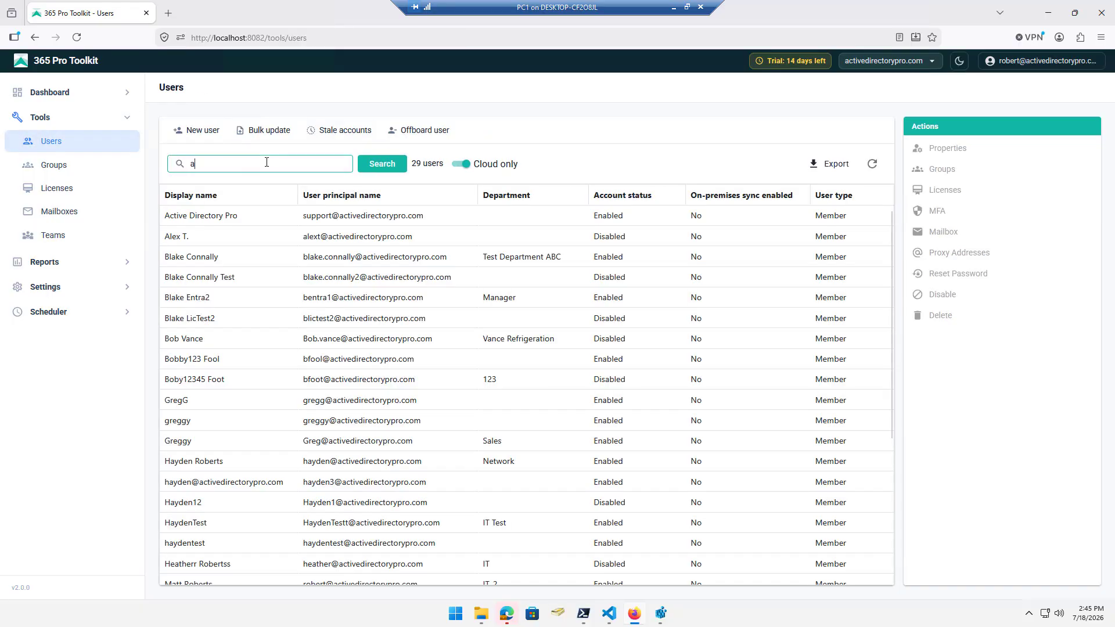
{"action": "type", "text": "hayden"}
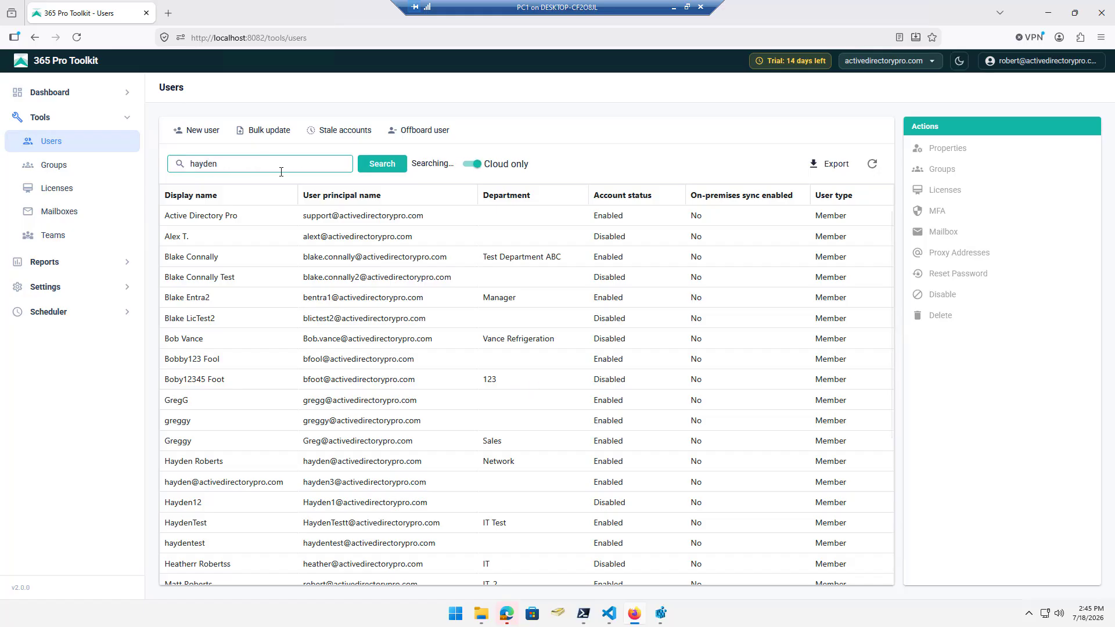
{"action": "left_click", "coordinate": [186, 221]}
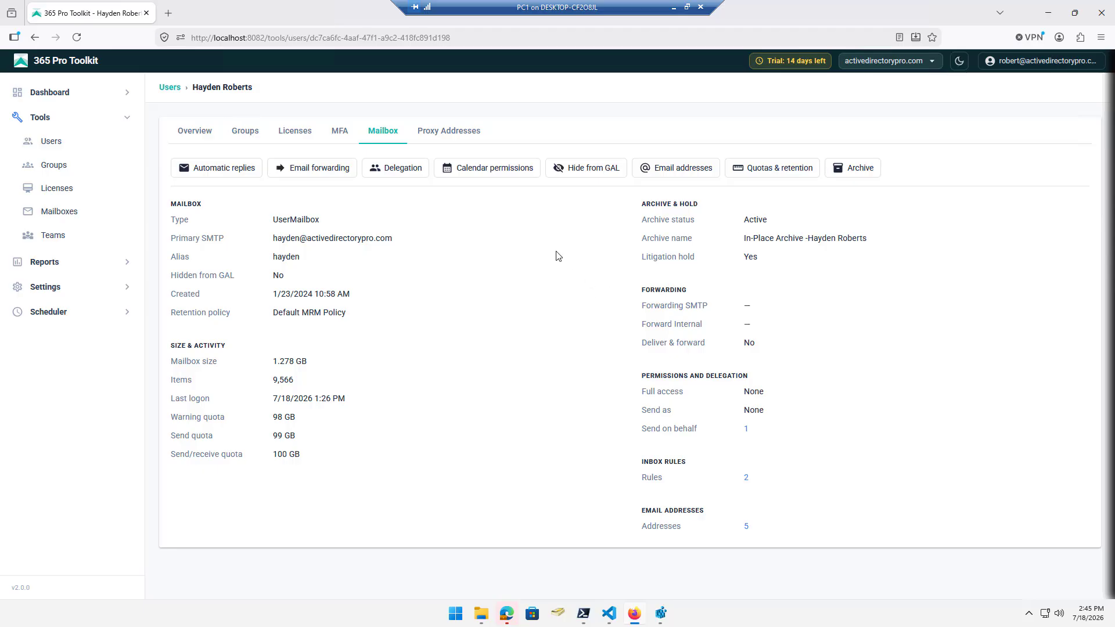
- Open the group management list and select the dynamic security group Dyn_Group to view its details
{"action": "left_click", "coordinate": [60, 147]}
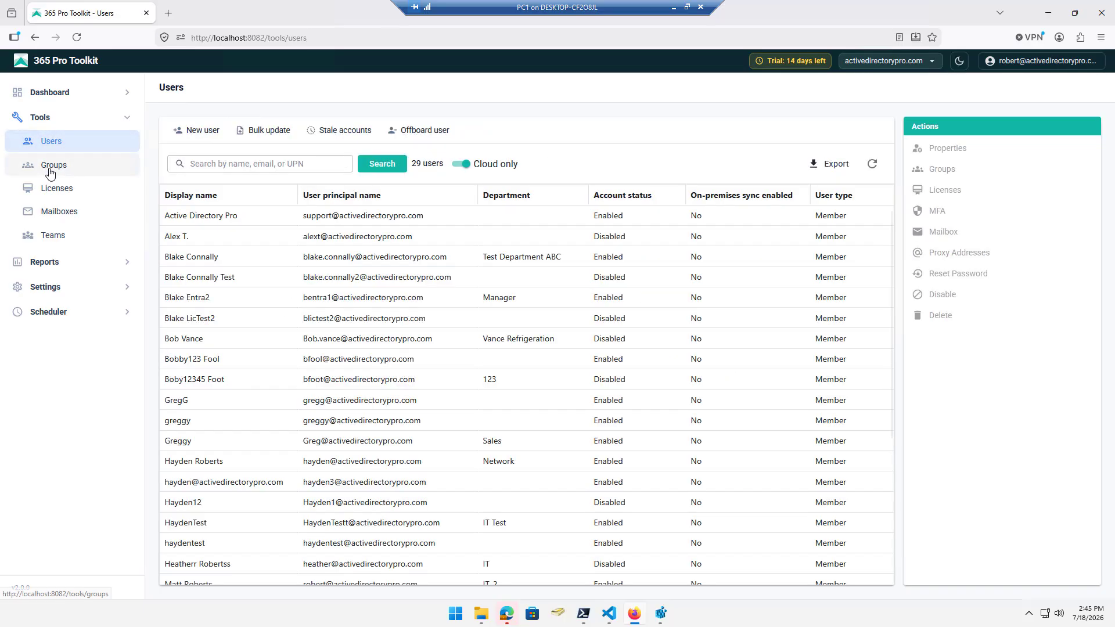
{"action": "left_click", "coordinate": [52, 167]}
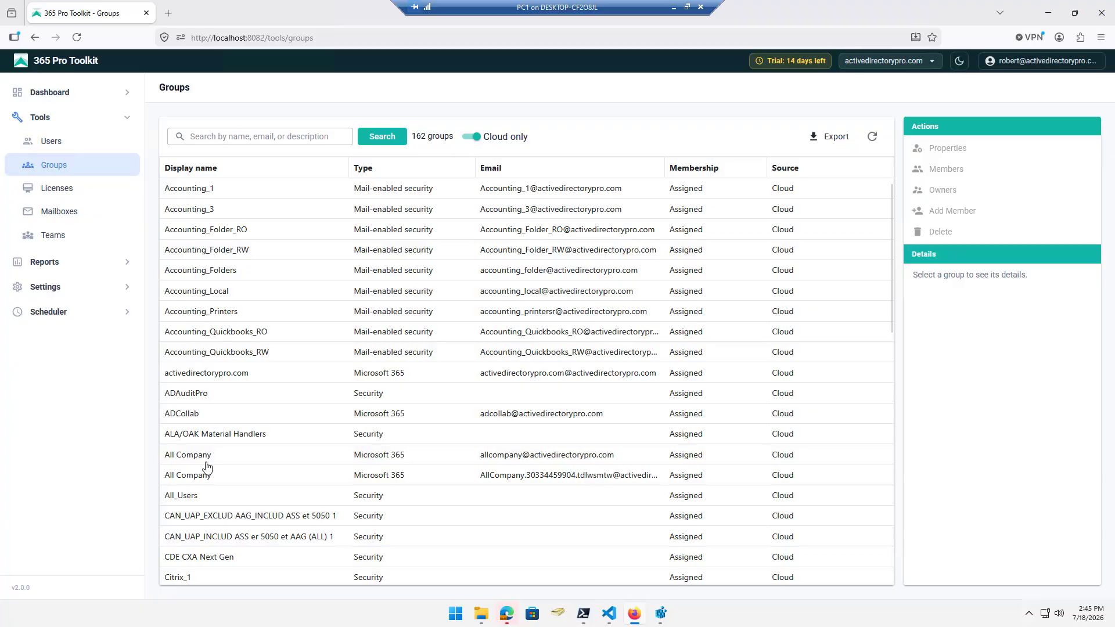
{"action": "scroll", "coordinate": [244, 444], "scroll_direction": "down", "scroll_amount": 5}
{"action": "scroll", "coordinate": [244, 445], "scroll_direction": "down", "scroll_amount": 4}
{"action": "scroll", "coordinate": [232, 334], "scroll_direction": "up", "scroll_amount": 2}
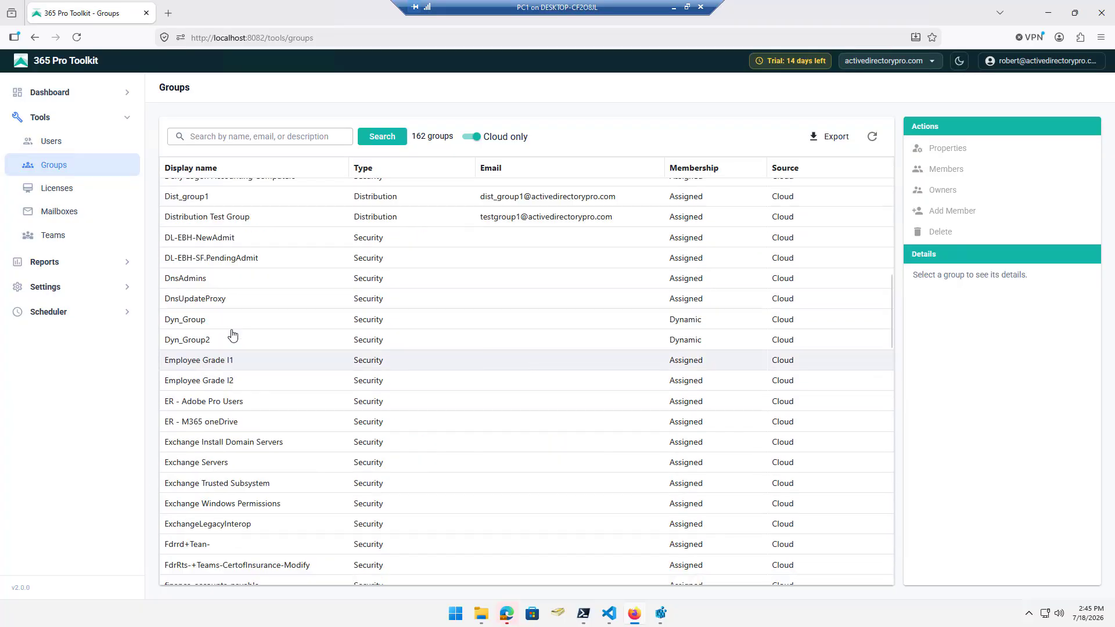
{"action": "left_click", "coordinate": [230, 323]}
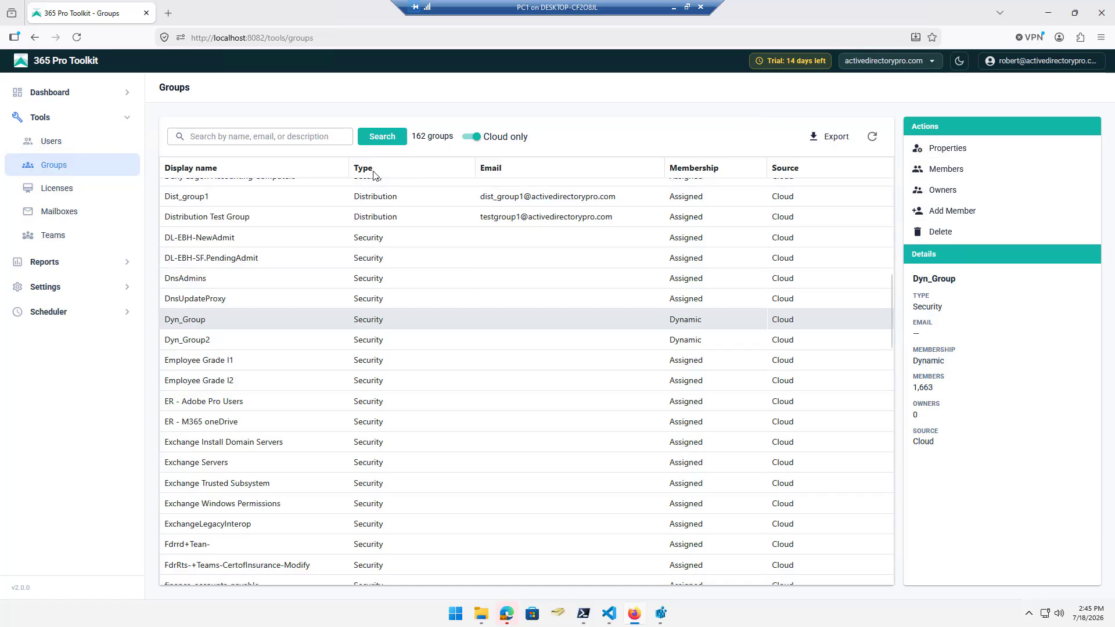
- Open the license management list and show the users assigned the Microsoft_Teams_Enterprise_New license
{"action": "left_click", "coordinate": [68, 189]}
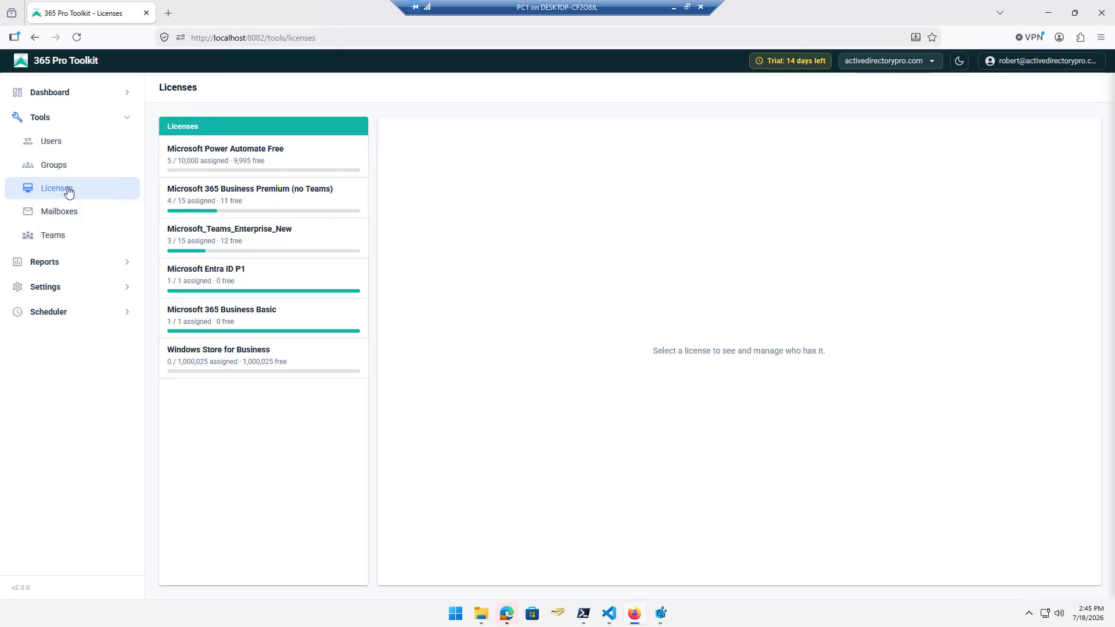
{"action": "left_click", "coordinate": [337, 227]}
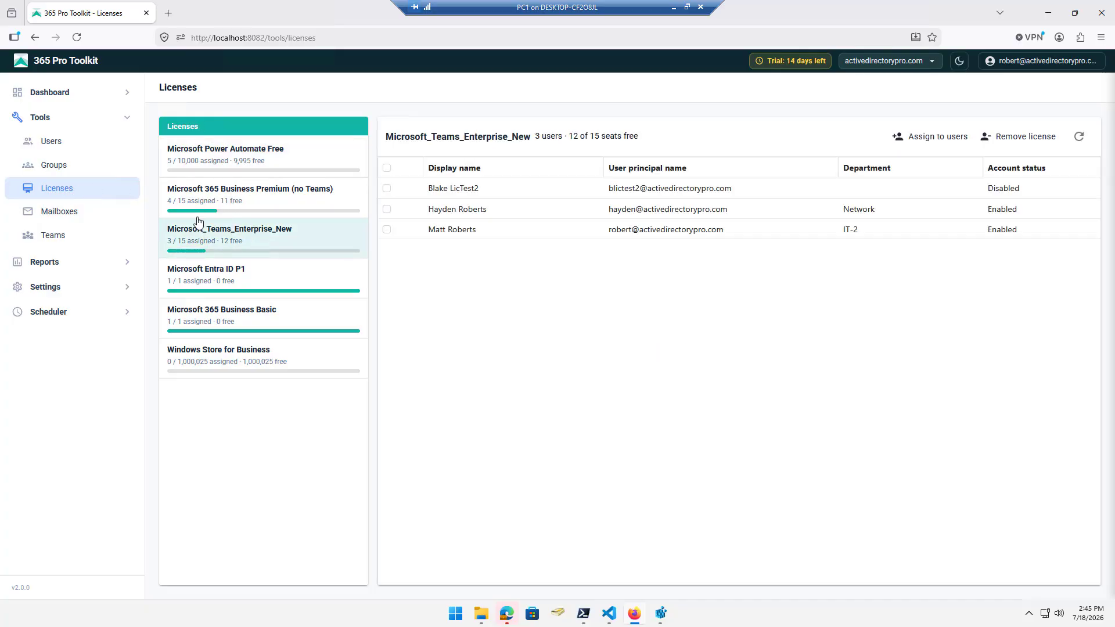
- Show the users assigned the Microsoft 365 Business Premium (no Teams) license, and view the details of two user mailboxes in the mailbox list
{"action": "left_click", "coordinate": [270, 204]}
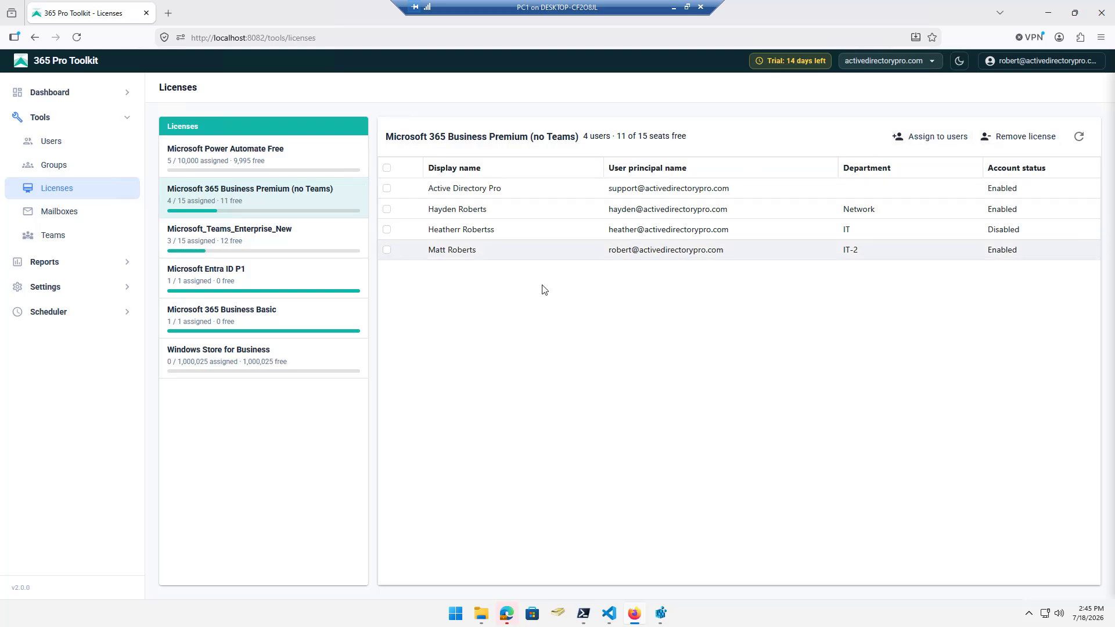
{"action": "left_click", "coordinate": [64, 214]}
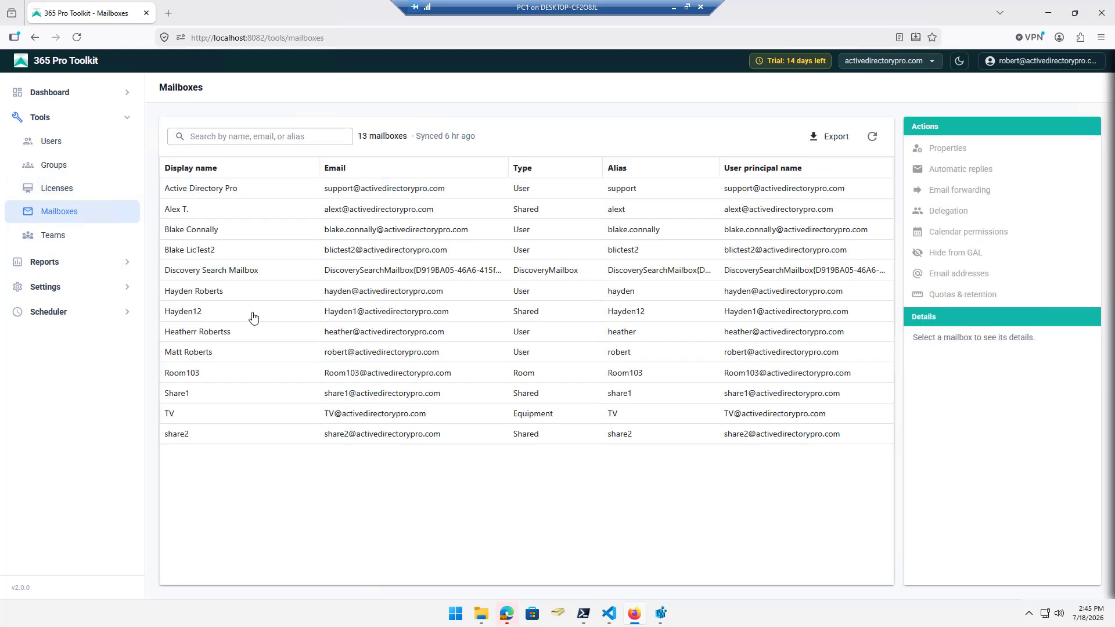
{"action": "left_click", "coordinate": [221, 230]}
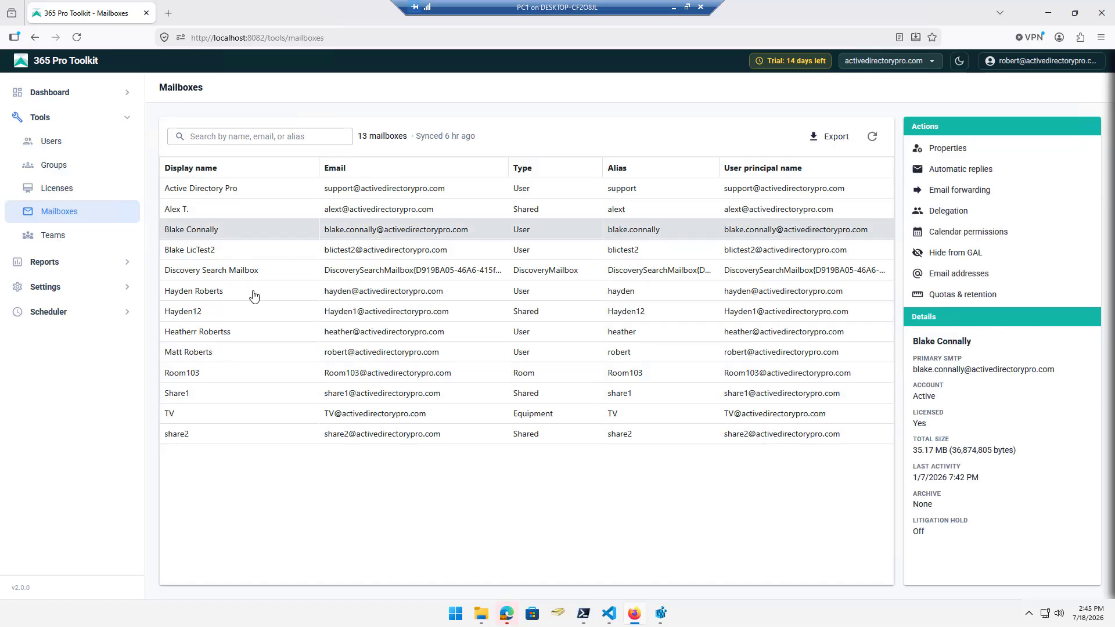
{"action": "left_click", "coordinate": [221, 295]}
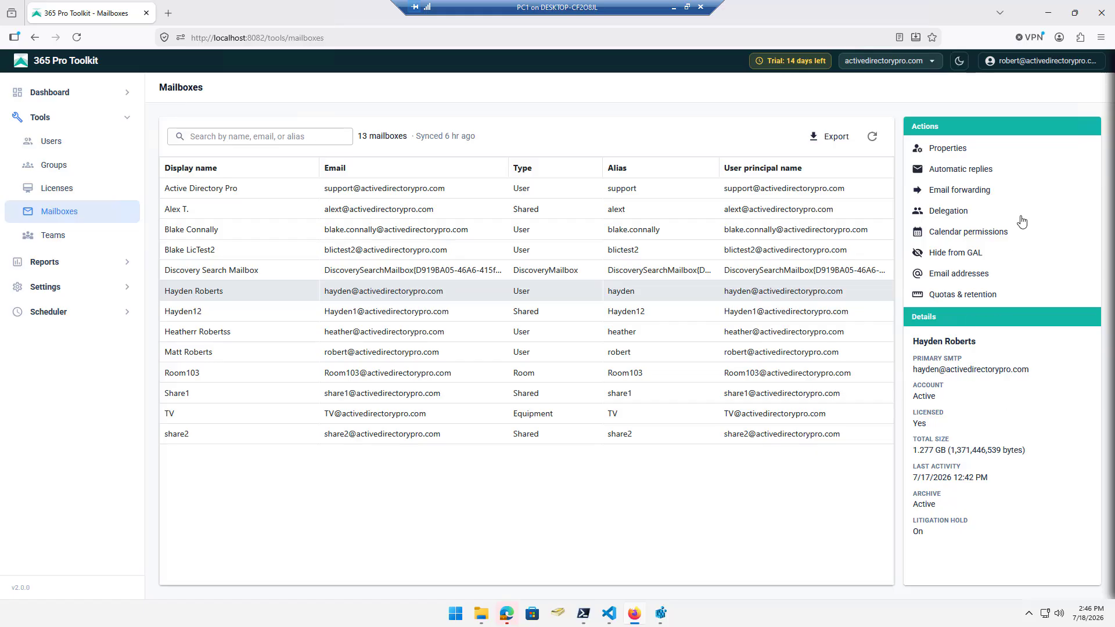
- Open the Teams management list, and open the All Users report from the general user reports
{"action": "left_click", "coordinate": [41, 238]}
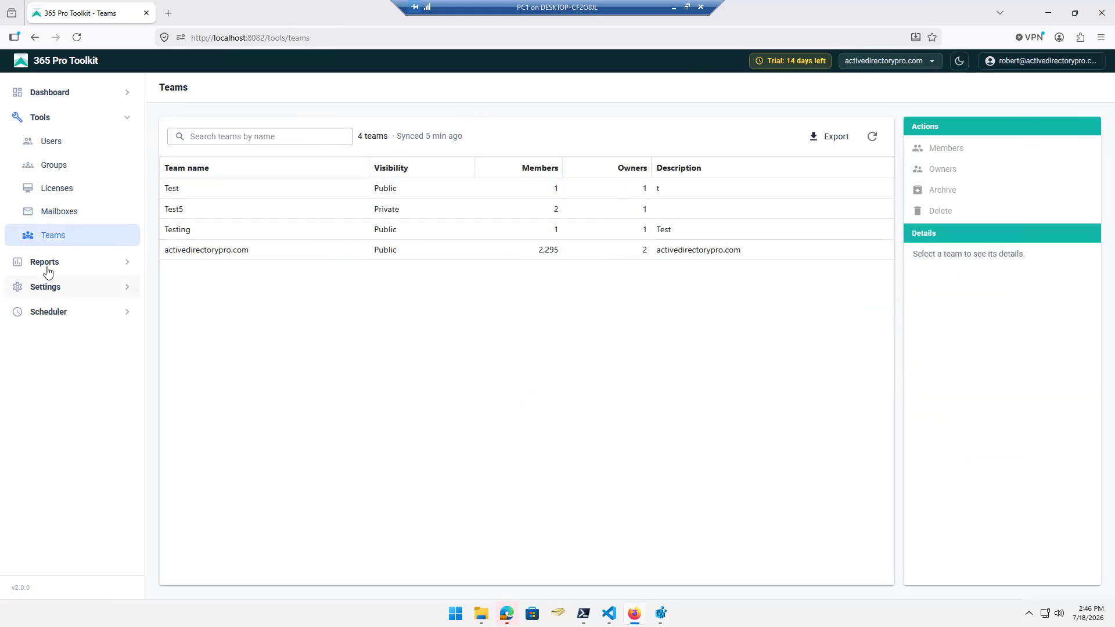
{"action": "left_click", "coordinate": [130, 259]}
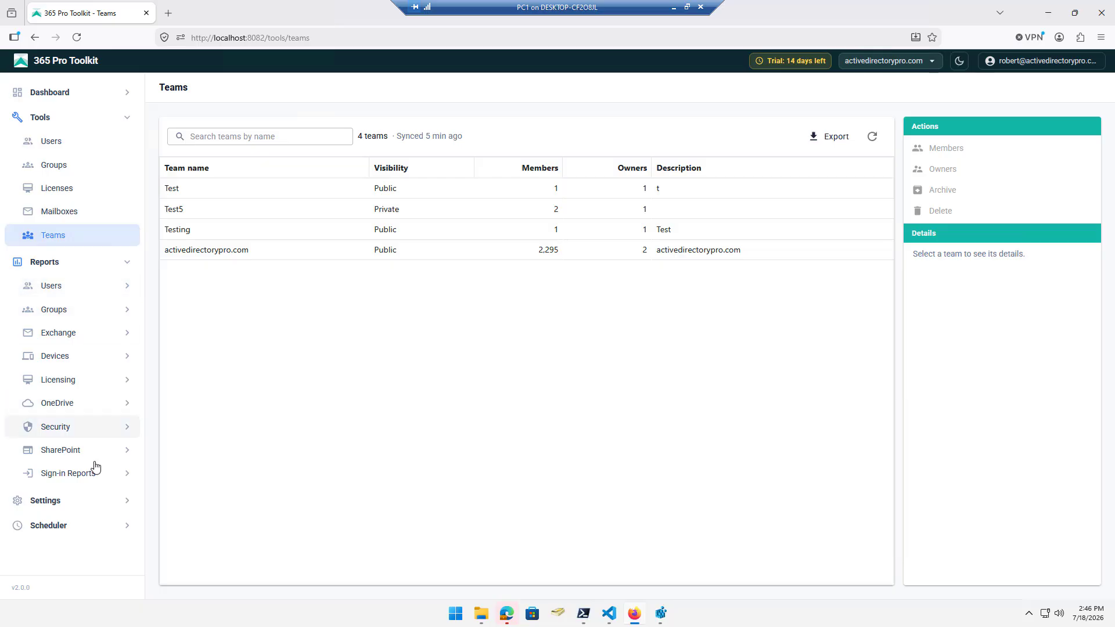
{"action": "left_click", "coordinate": [129, 290]}
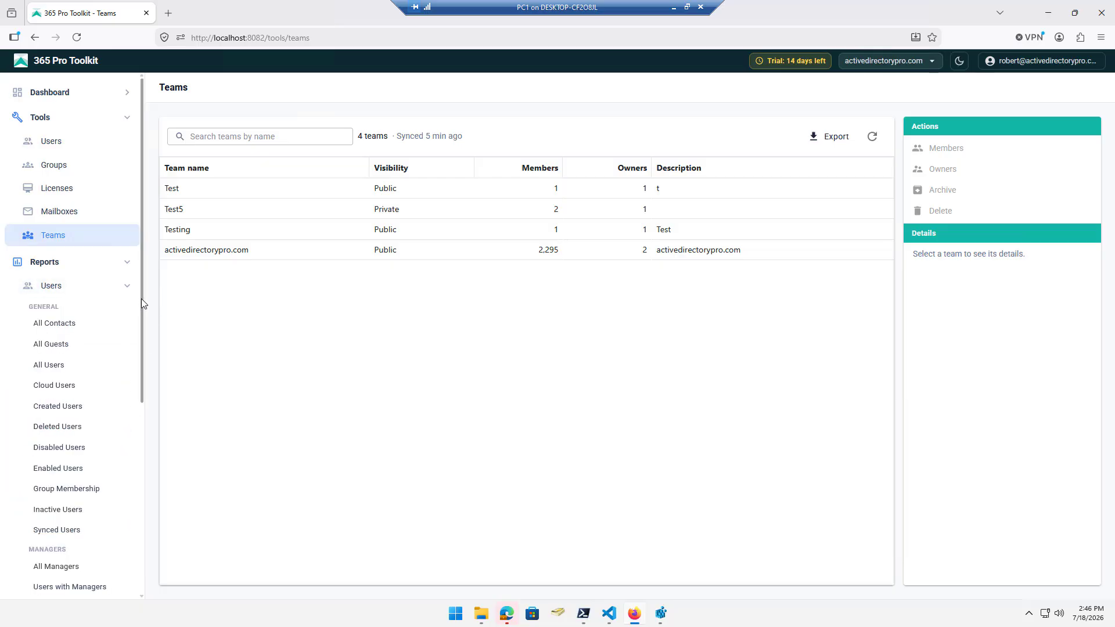
{"action": "scroll", "coordinate": [140, 311], "scroll_direction": "down", "scroll_amount": 1}
{"action": "scroll", "coordinate": [155, 316], "scroll_direction": "up", "scroll_amount": 1}
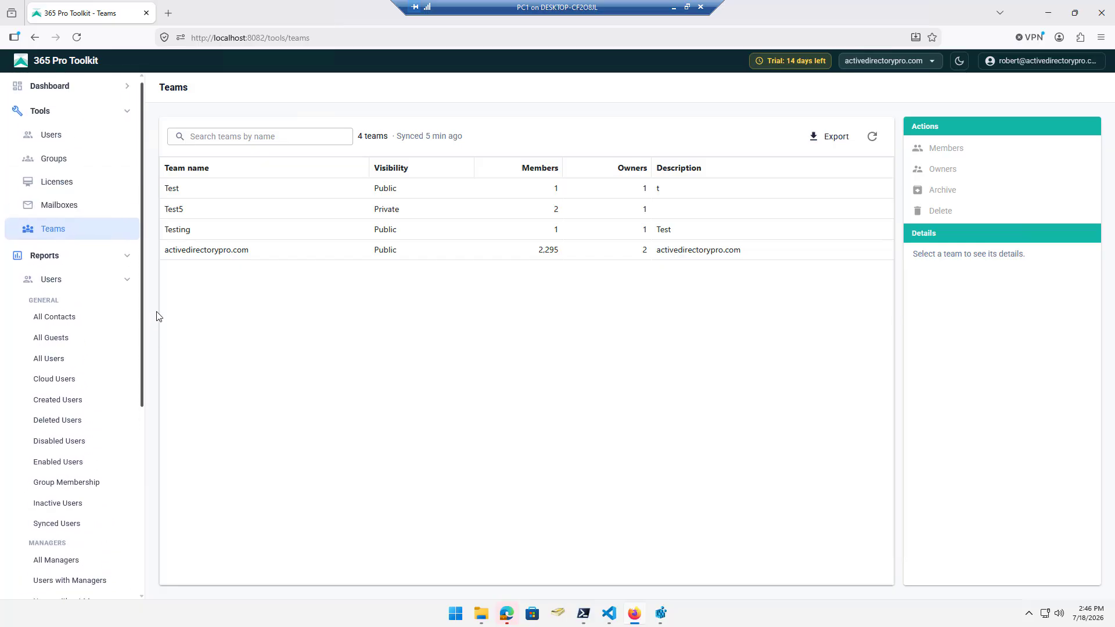
{"action": "scroll", "coordinate": [154, 331], "scroll_direction": "down", "scroll_amount": 1}
{"action": "left_click", "coordinate": [55, 306]}
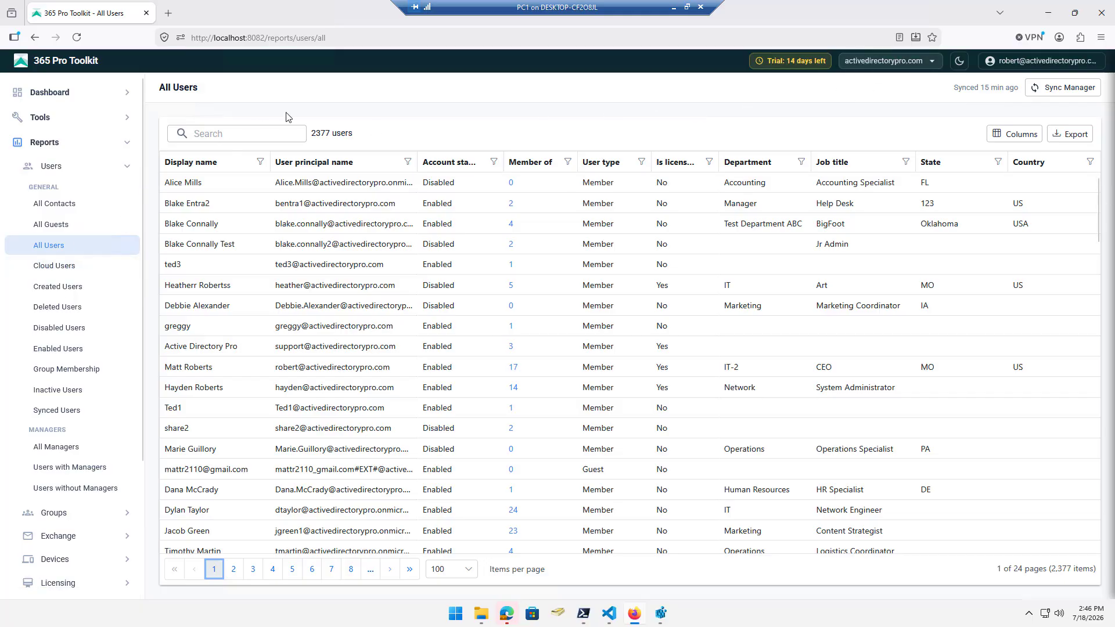
- Check the sync schedules of the report data sources and the columns available for the All Users report
{"action": "left_click", "coordinate": [1066, 88]}
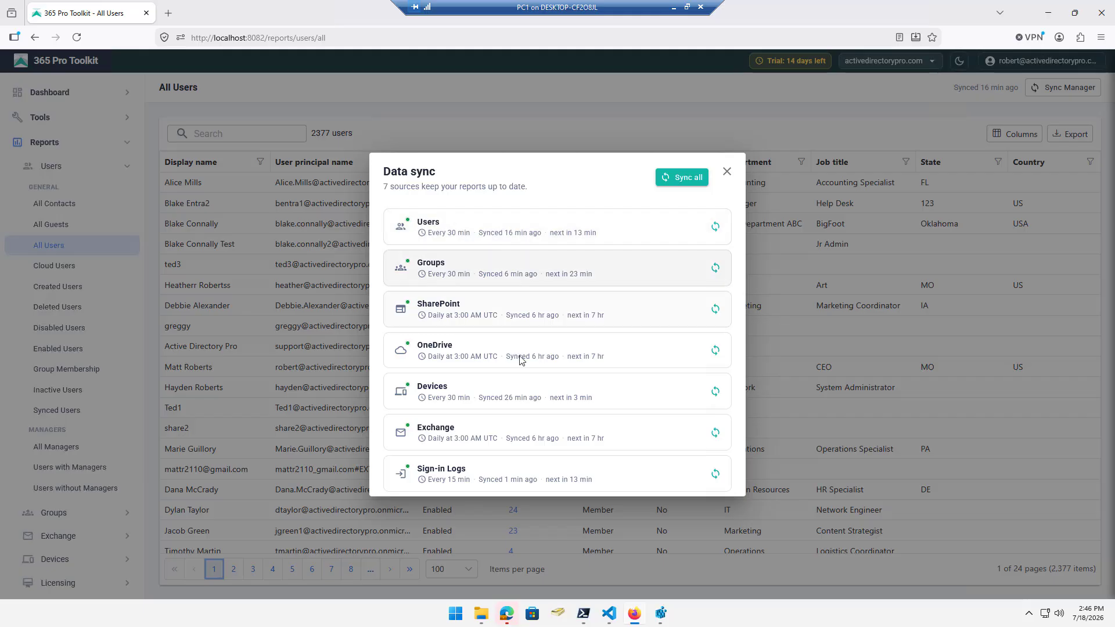
{"action": "left_click", "coordinate": [726, 171]}
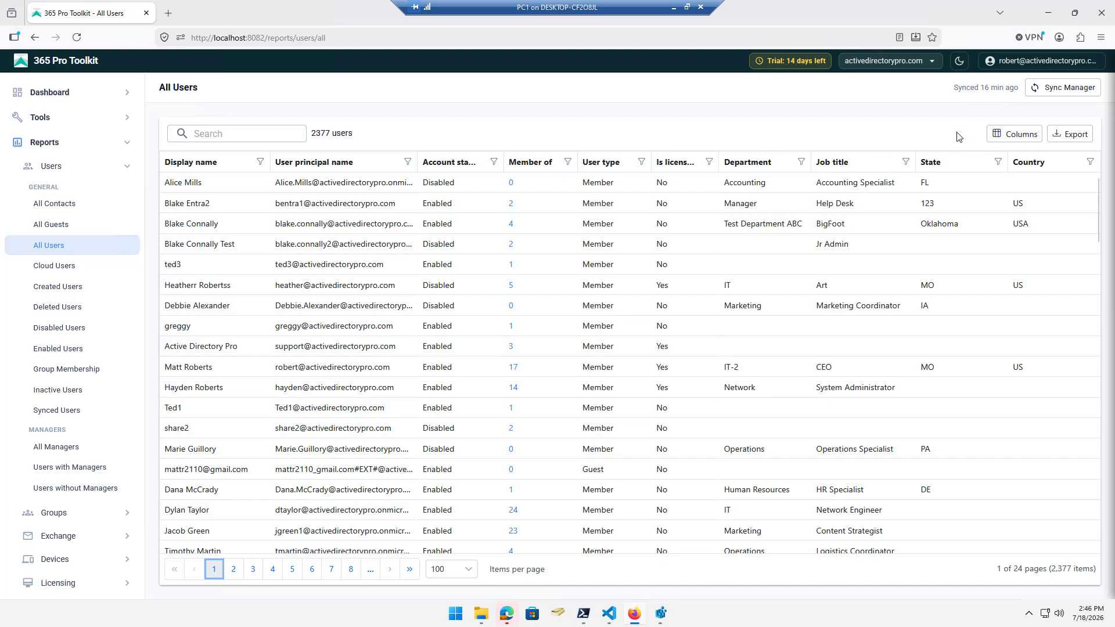
{"action": "left_click", "coordinate": [1014, 135]}
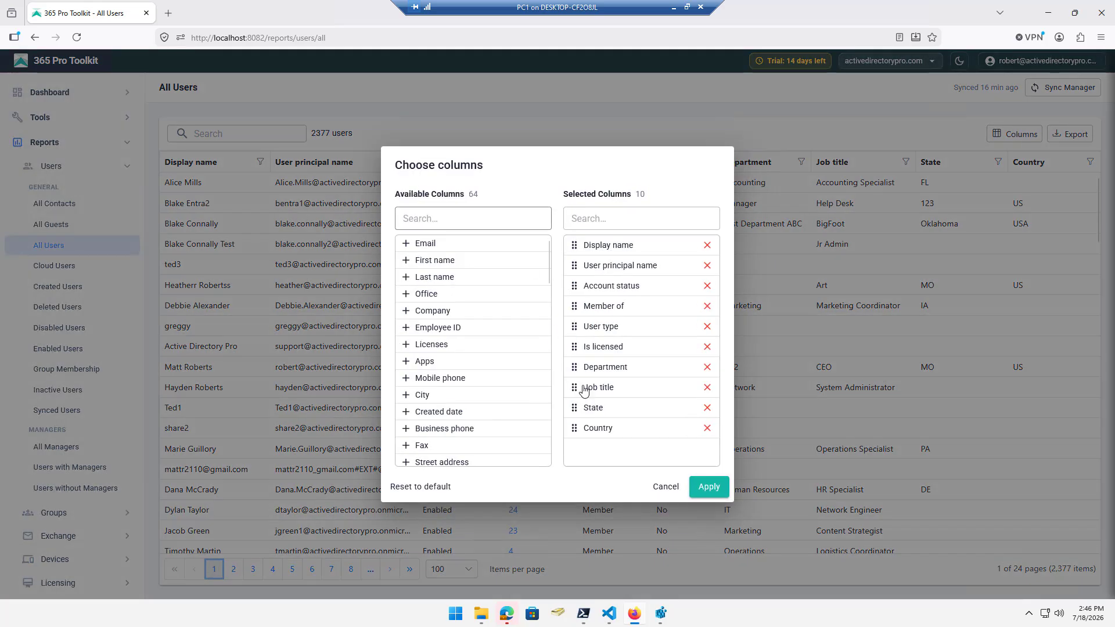
{"action": "left_click", "coordinate": [666, 487]}
- Search the All Users report by a first name, and clear the search
{"action": "left_click", "coordinate": [245, 130]}
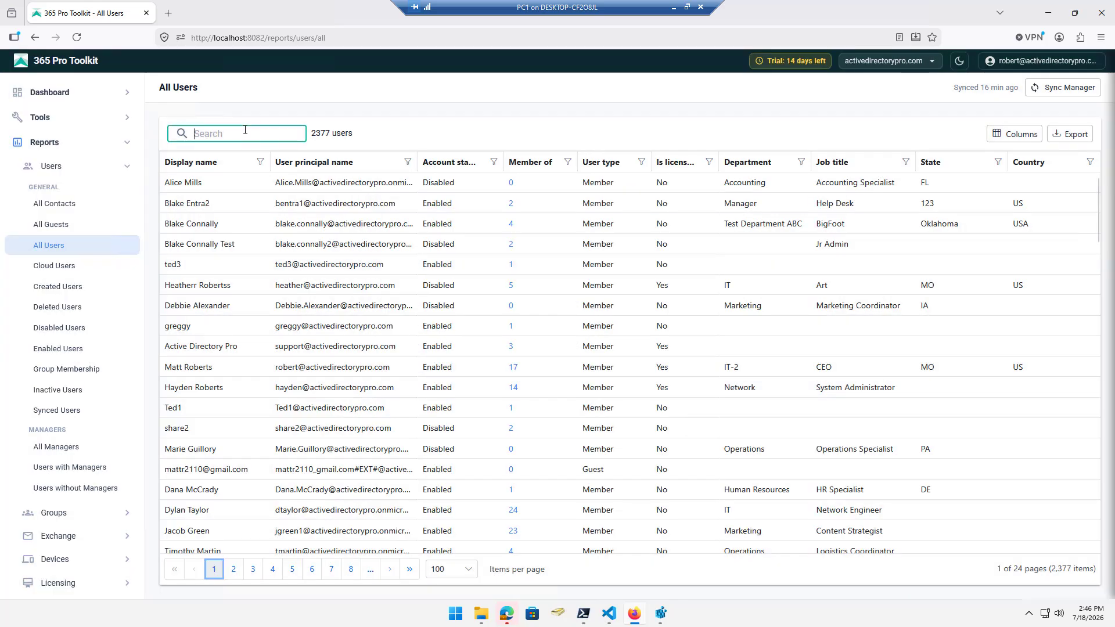
{"action": "type", "text": "balek"}
{"action": "key", "text": "ctrl+a"}
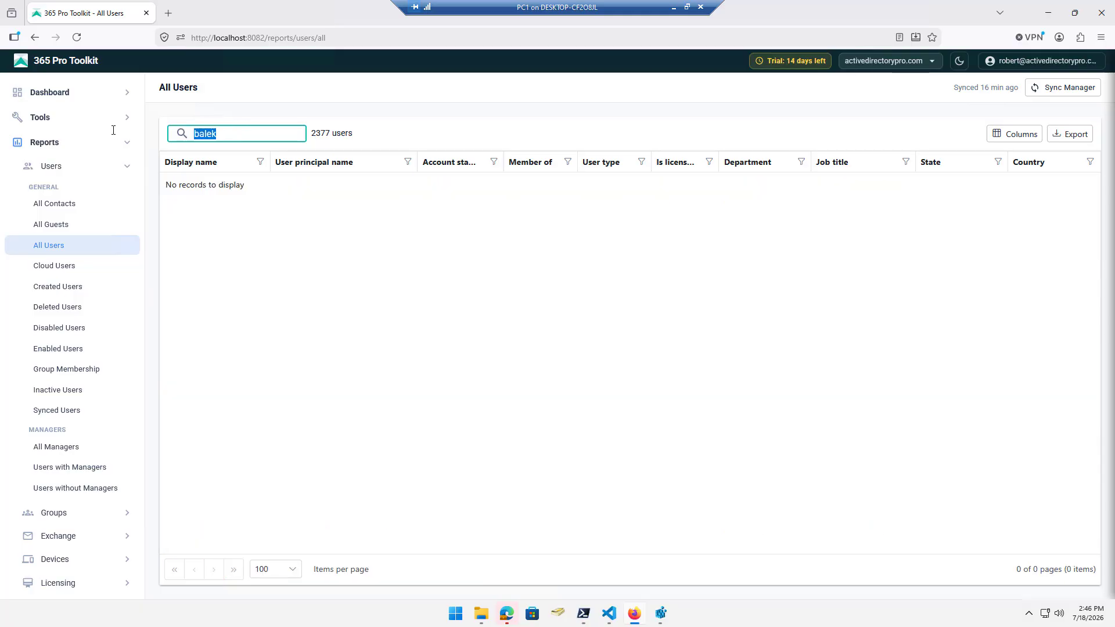
{"action": "type", "text": "blak"}
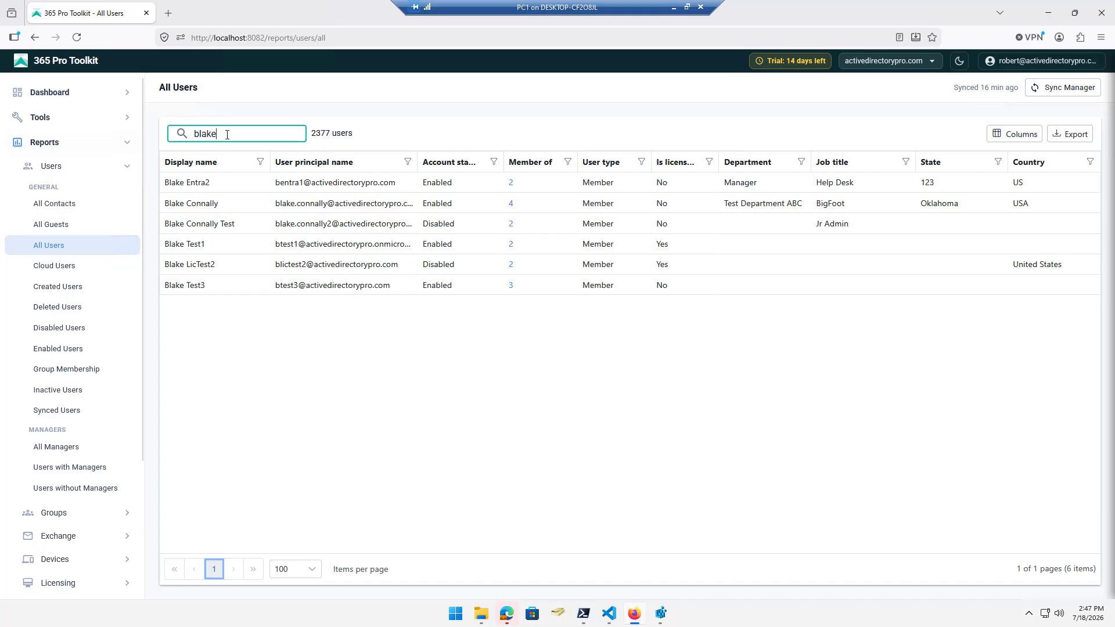
{"action": "key", "text": "ctrl+a"}
{"action": "key", "text": "BackSpace"}
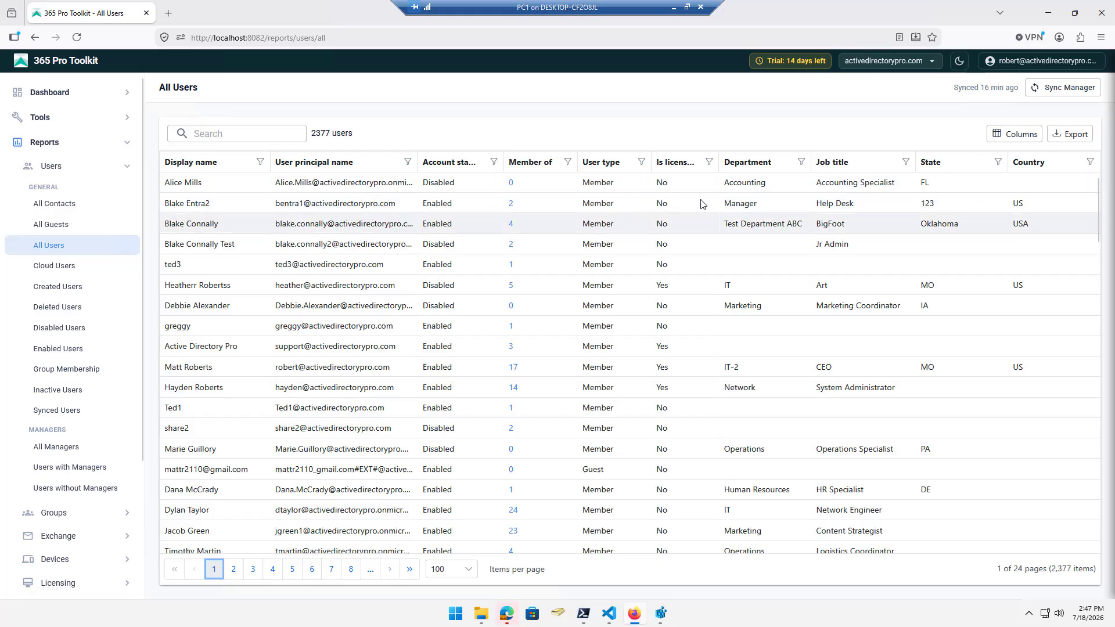
- Filter the All Users report to users whose licensed status equals Yes
{"action": "left_click", "coordinate": [710, 165]}
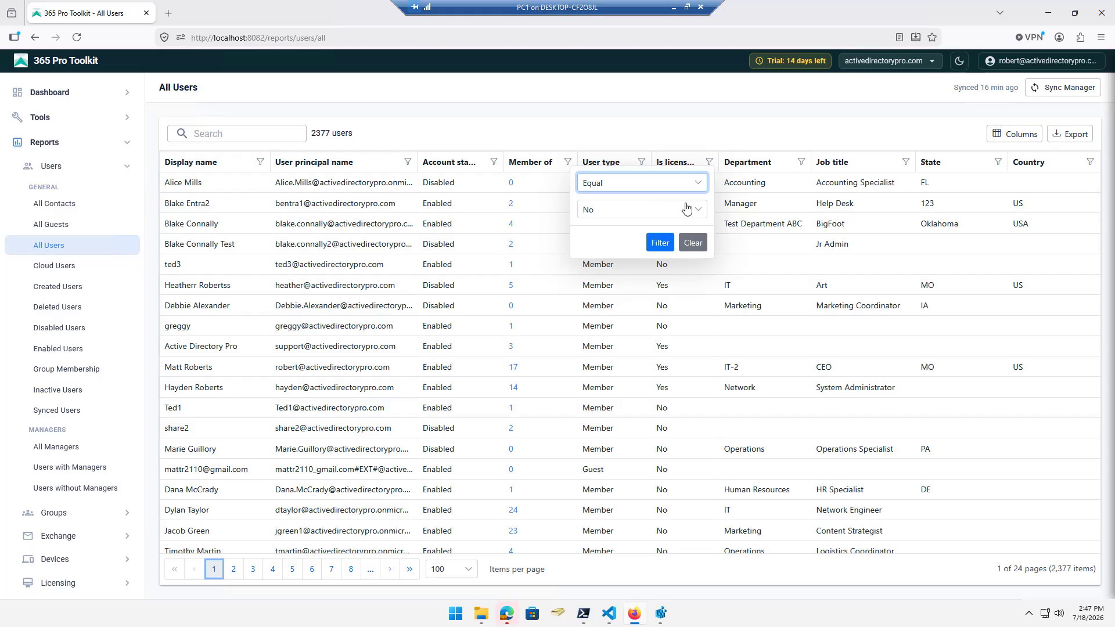
{"action": "left_click", "coordinate": [686, 210]}
{"action": "left_click", "coordinate": [601, 227]}
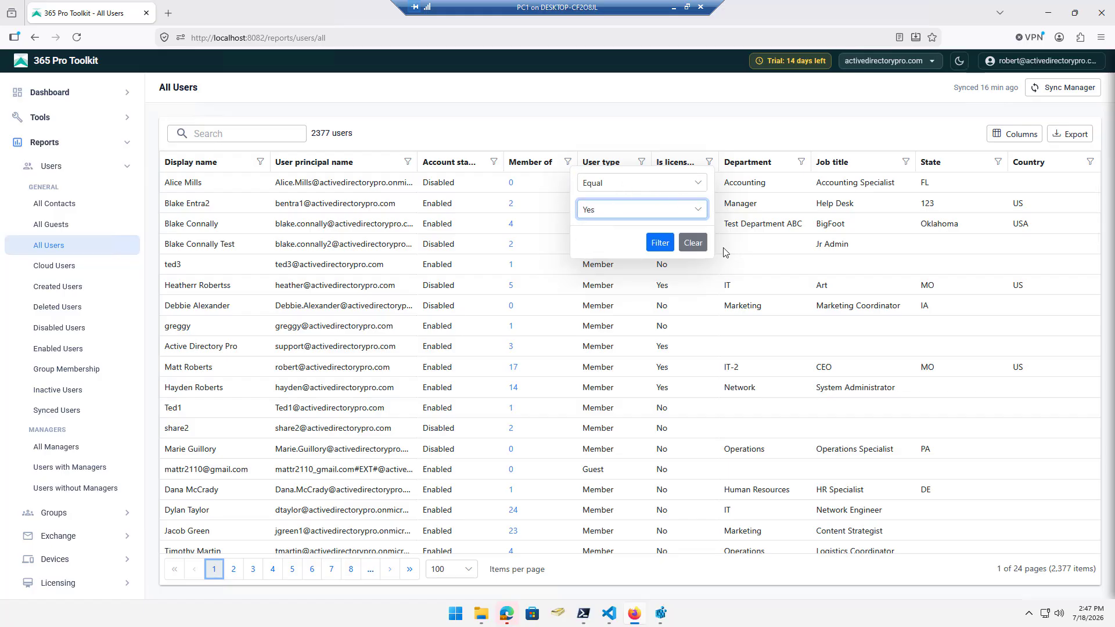
{"action": "left_click", "coordinate": [661, 244]}
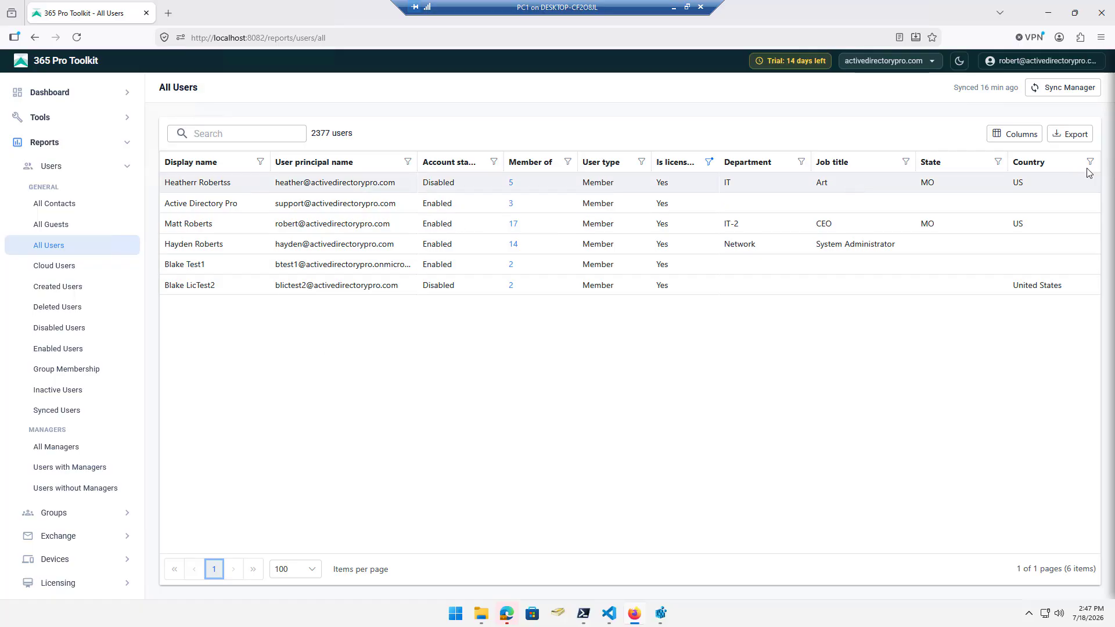
- Look through the reports offered in the Groups, Exchange, Licensing and OneDrive categories
{"action": "left_click", "coordinate": [129, 169]}
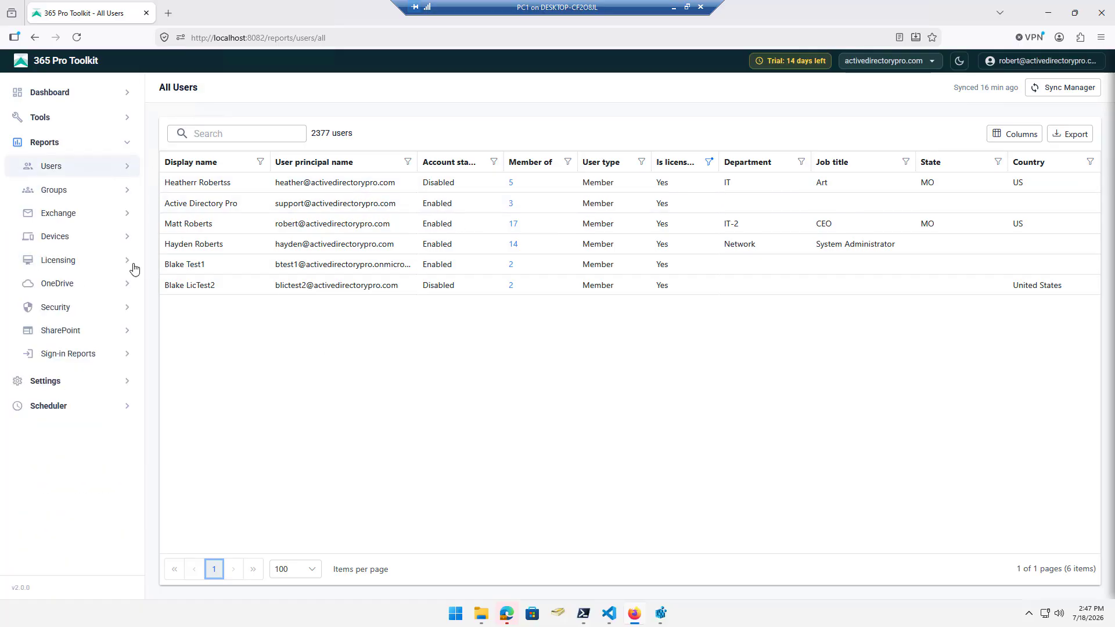
{"action": "left_click", "coordinate": [127, 190]}
{"action": "left_click", "coordinate": [132, 190]}
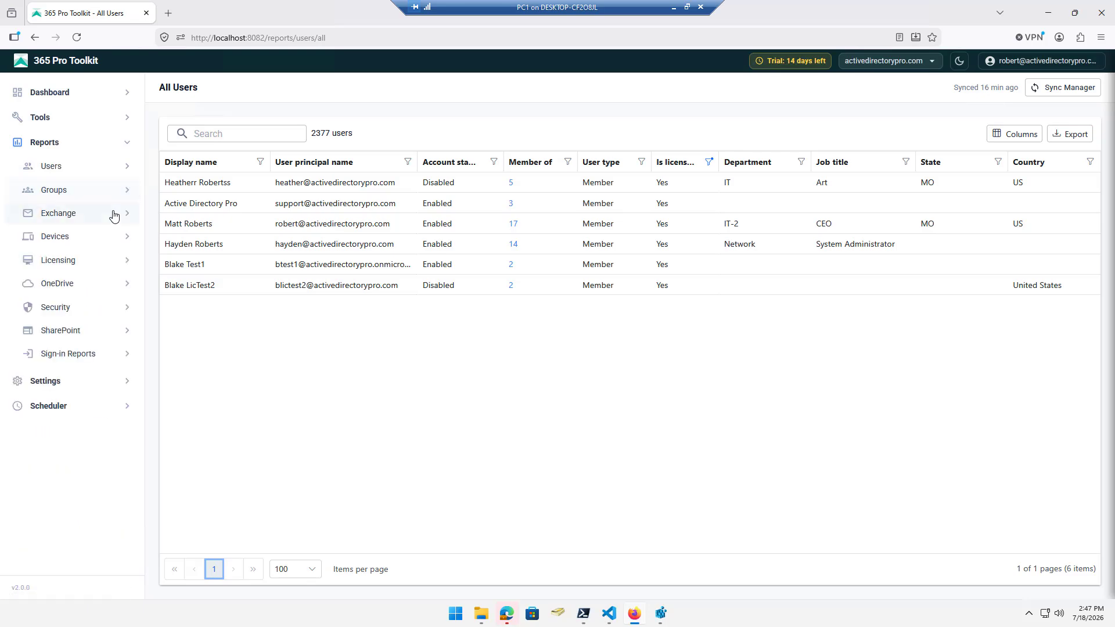
{"action": "left_click", "coordinate": [128, 213]}
{"action": "scroll", "coordinate": [100, 435], "scroll_direction": "down", "scroll_amount": 8}
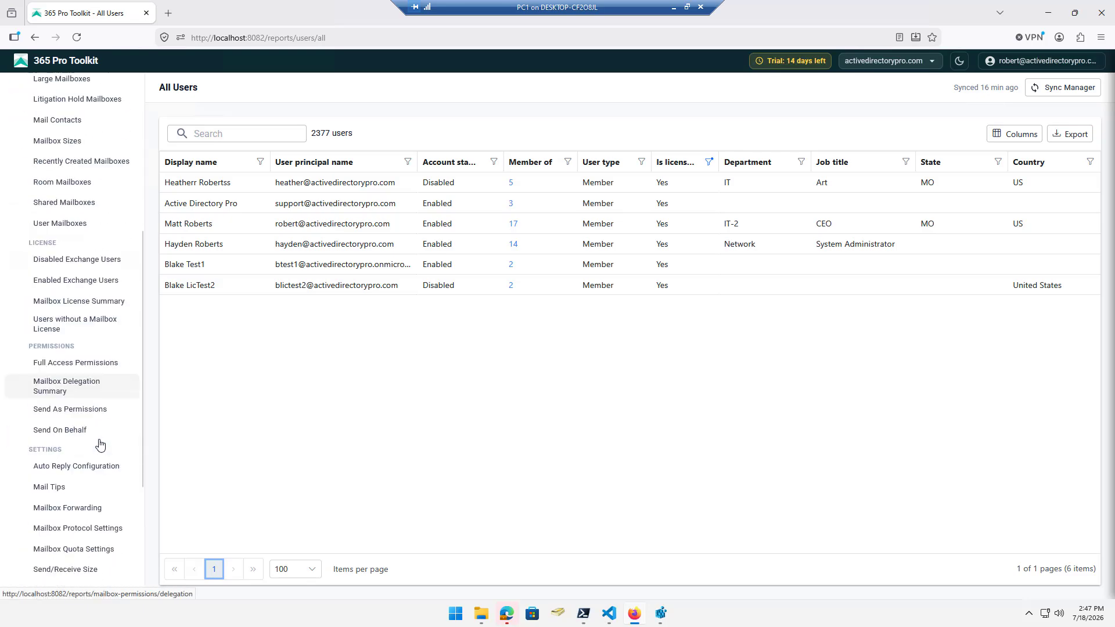
{"action": "scroll", "coordinate": [104, 441], "scroll_direction": "up", "scroll_amount": 6}
{"action": "scroll", "coordinate": [120, 170], "scroll_direction": "up", "scroll_amount": 1}
{"action": "left_click", "coordinate": [126, 153]}
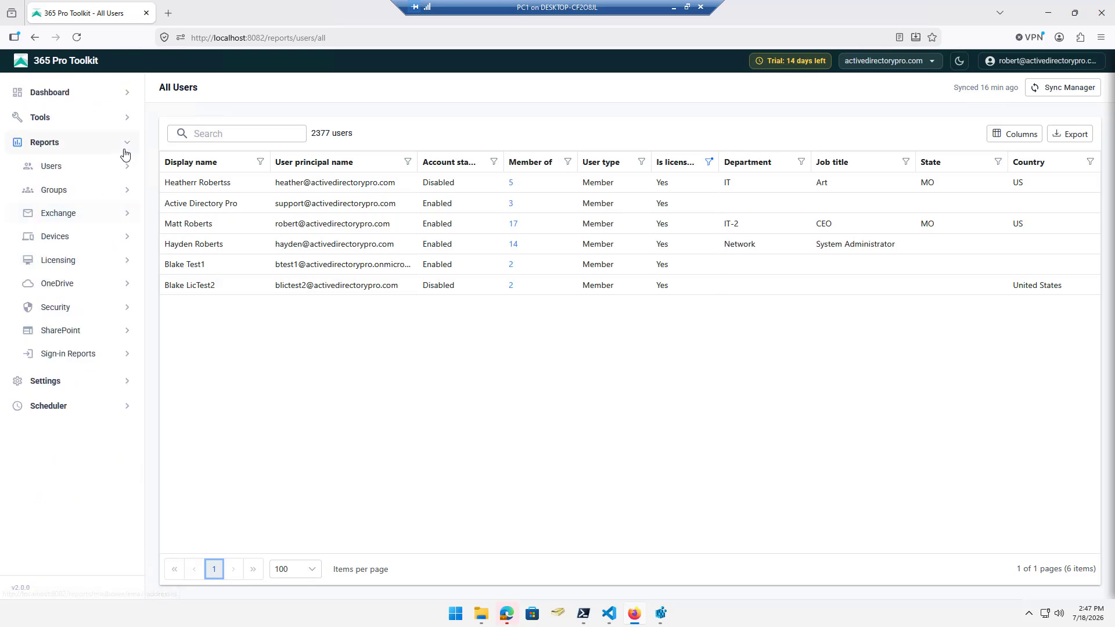
{"action": "left_click", "coordinate": [129, 259]}
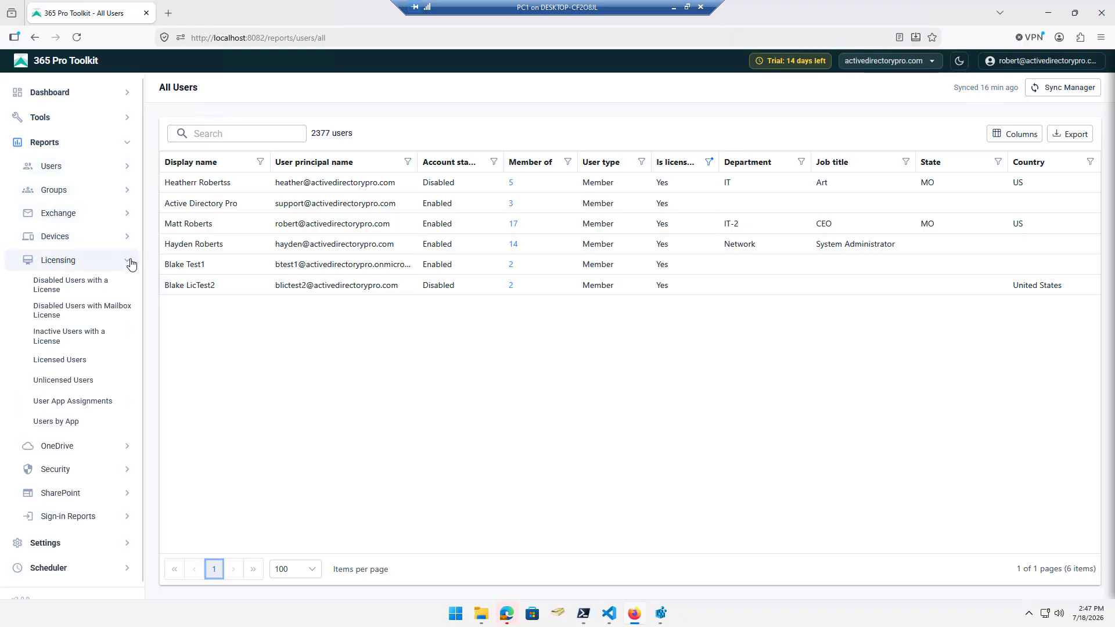
{"action": "left_click", "coordinate": [129, 260]}
{"action": "left_click", "coordinate": [125, 284]}
{"action": "left_click", "coordinate": [125, 284]}
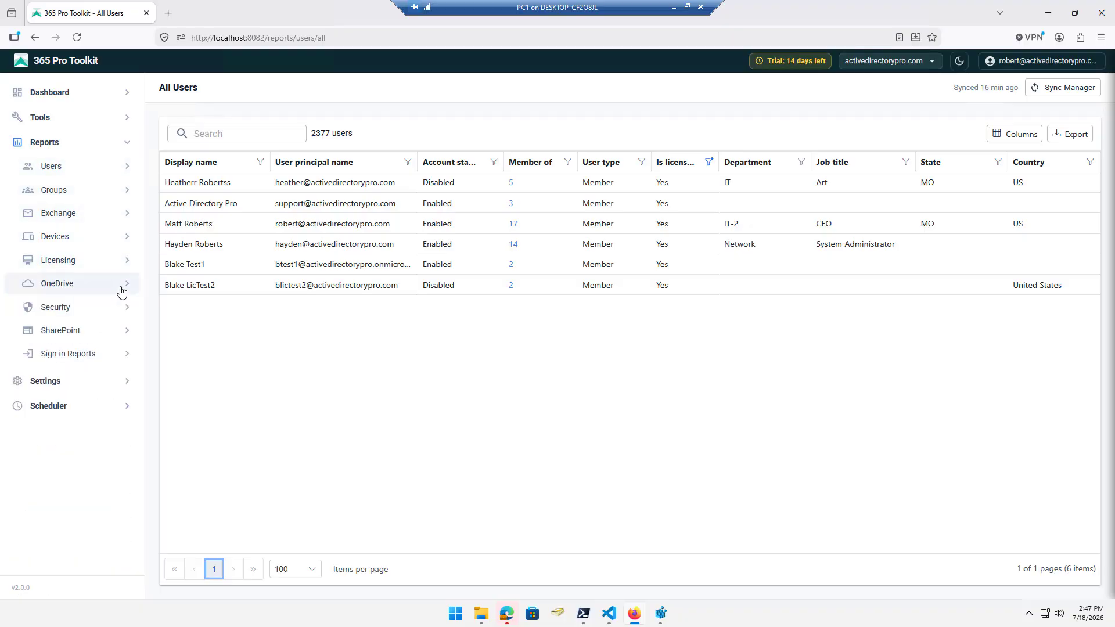
- View the Admins Without MFA, MFA Enabled Users and MFA Not Enabled security reports
{"action": "left_click", "coordinate": [128, 308]}
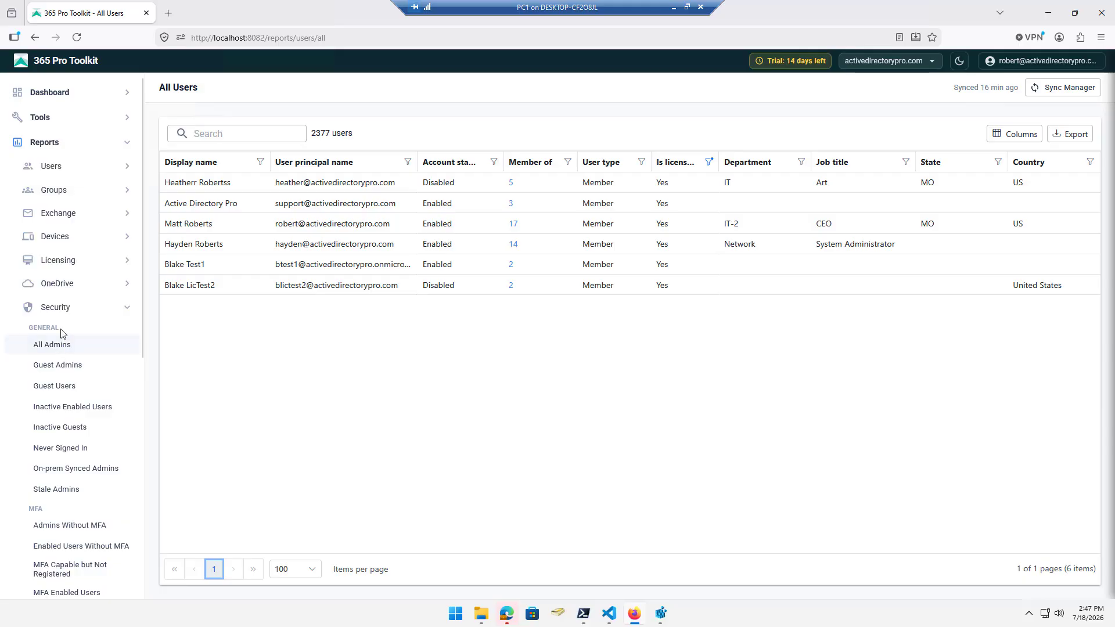
{"action": "scroll", "coordinate": [108, 381], "scroll_direction": "down", "scroll_amount": 3}
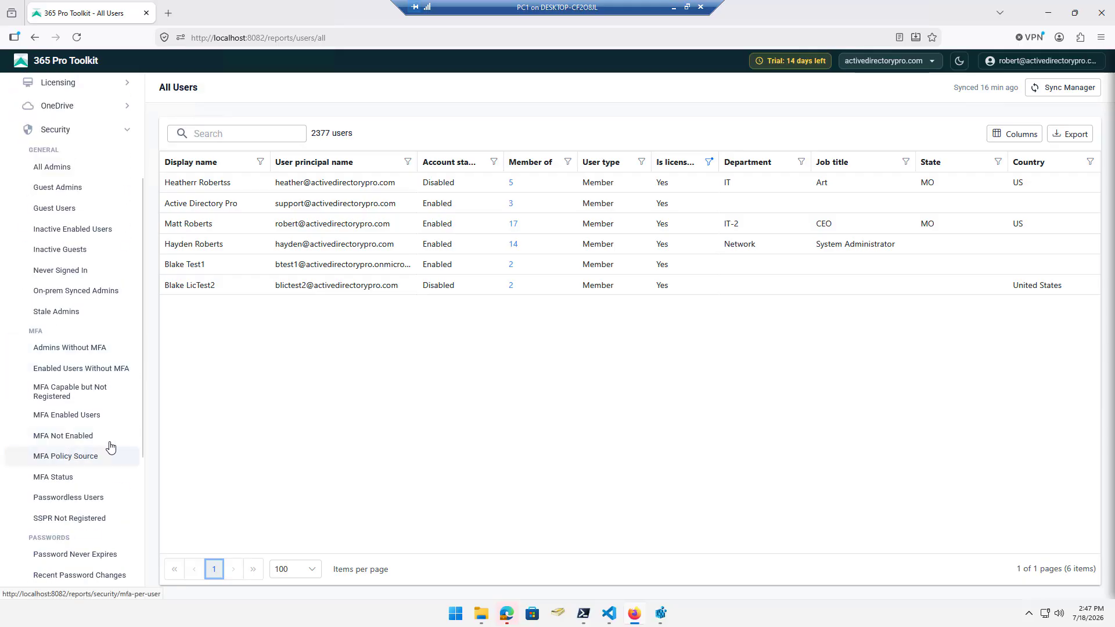
{"action": "scroll", "coordinate": [110, 446], "scroll_direction": "down", "scroll_amount": 2}
{"action": "left_click", "coordinate": [64, 231]}
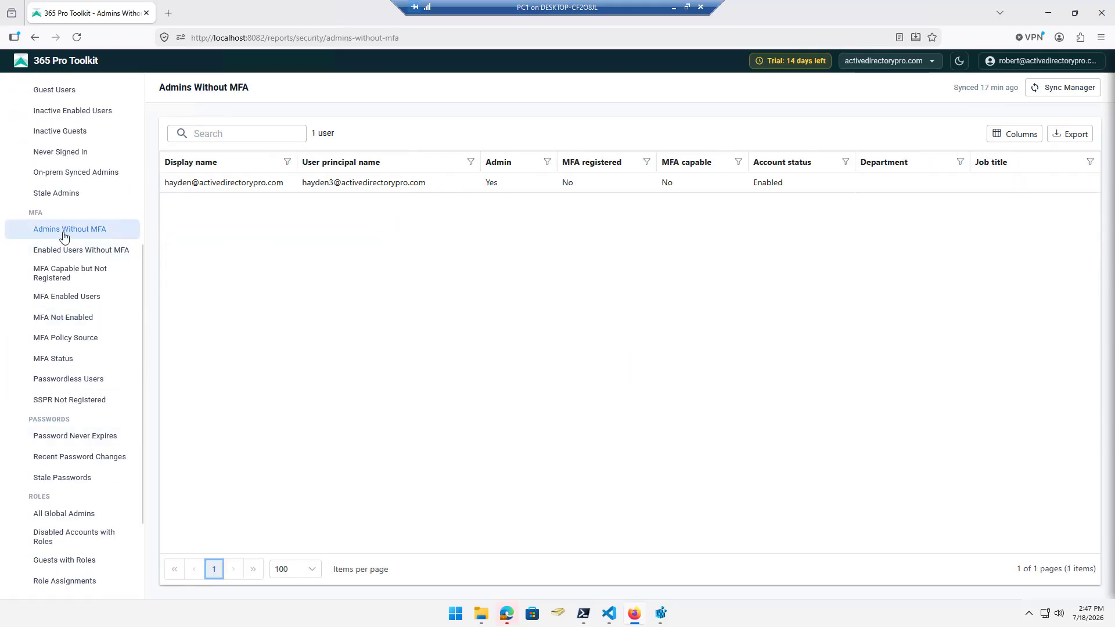
{"action": "left_click", "coordinate": [72, 298]}
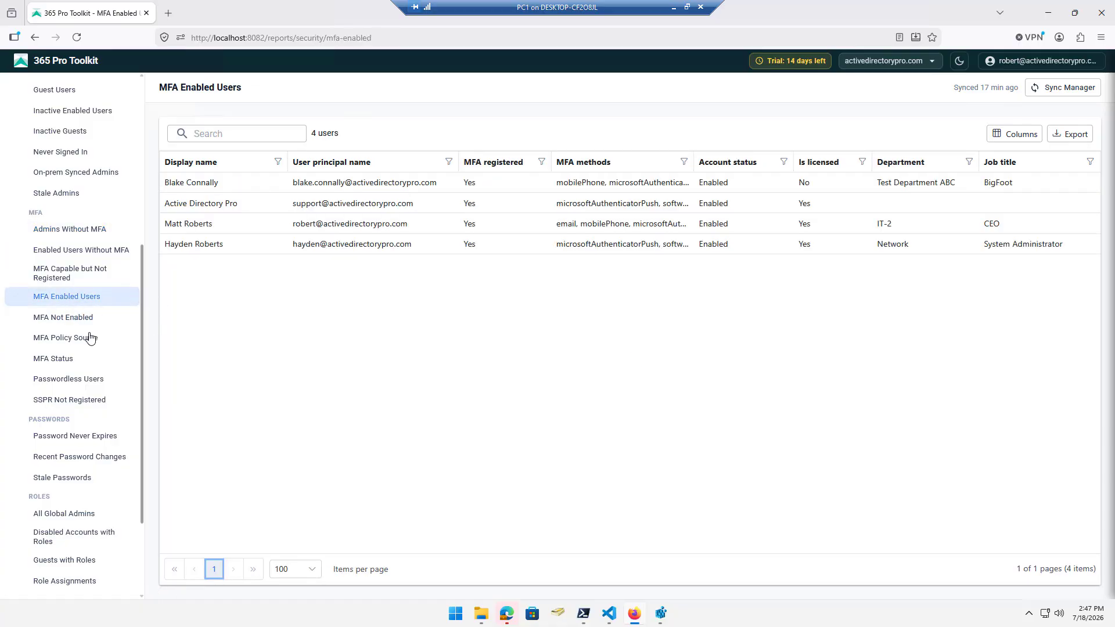
{"action": "left_click", "coordinate": [51, 317]}
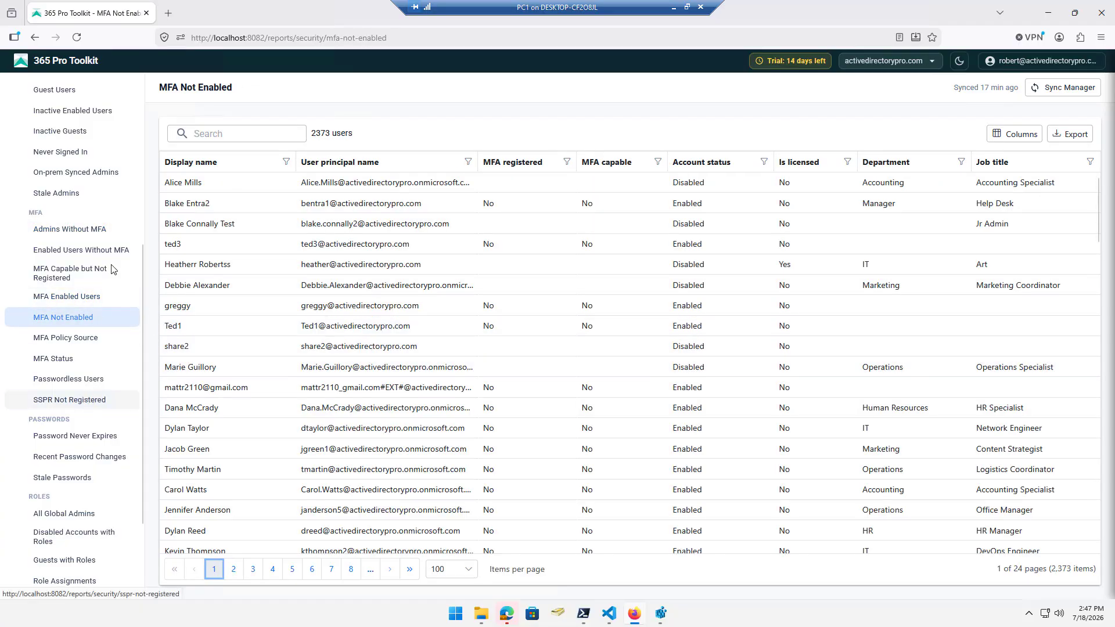
- Open the All Sites report from the SharePoint reports
{"action": "scroll", "coordinate": [110, 349], "scroll_direction": "down", "scroll_amount": 2}
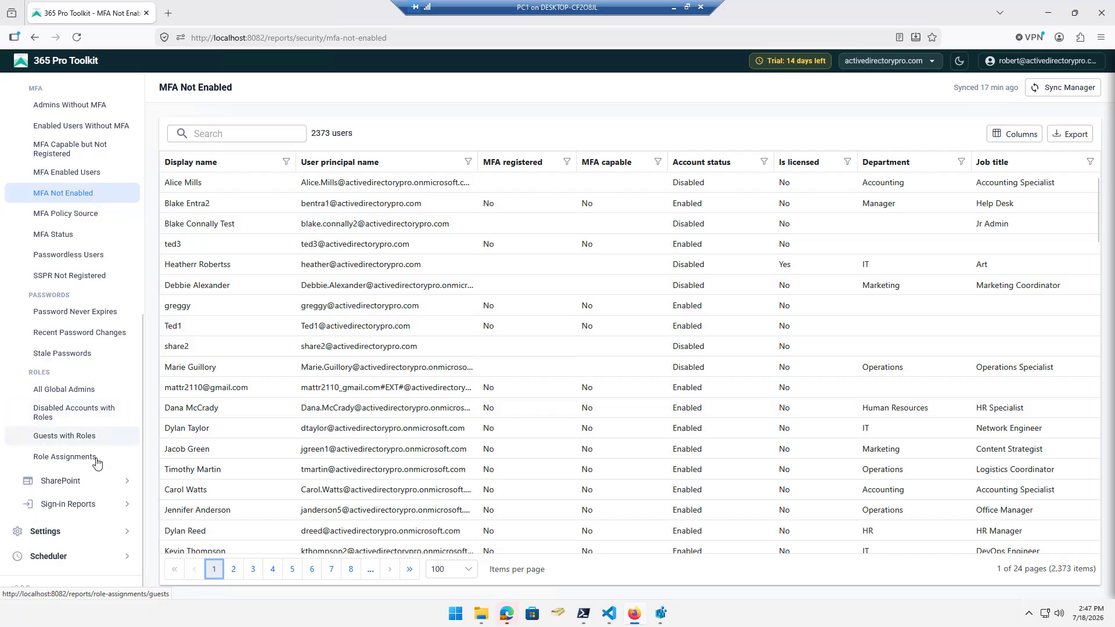
{"action": "left_click", "coordinate": [117, 483]}
{"action": "left_click", "coordinate": [54, 317]}
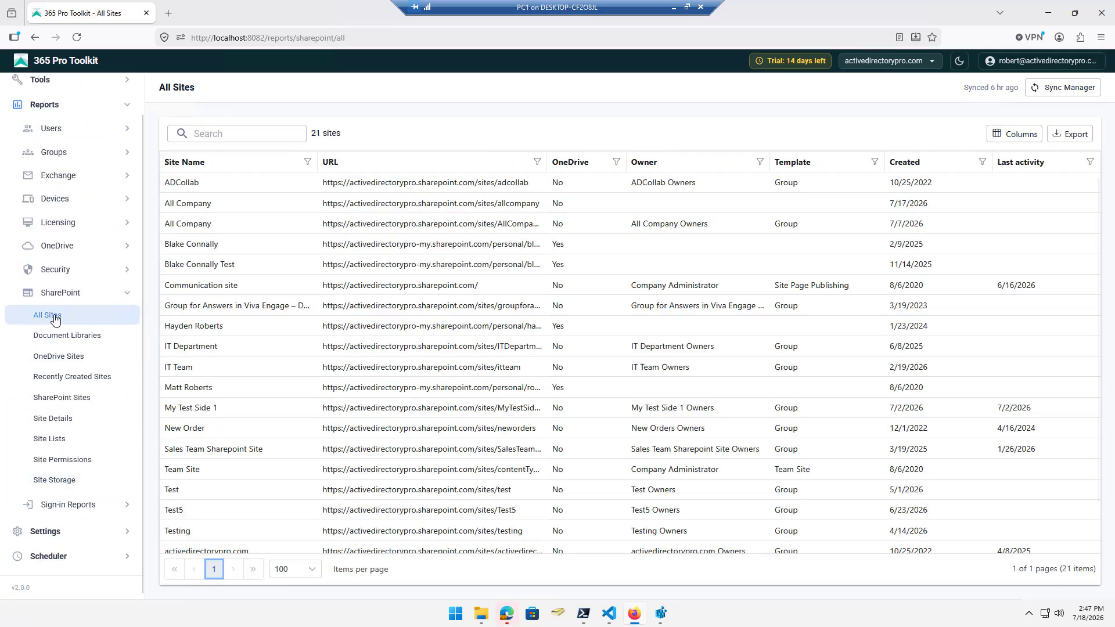
{"action": "left_click", "coordinate": [116, 295]}
- Open the All Sign-in Events report from the sign-in reports
{"action": "left_click", "coordinate": [119, 353]}
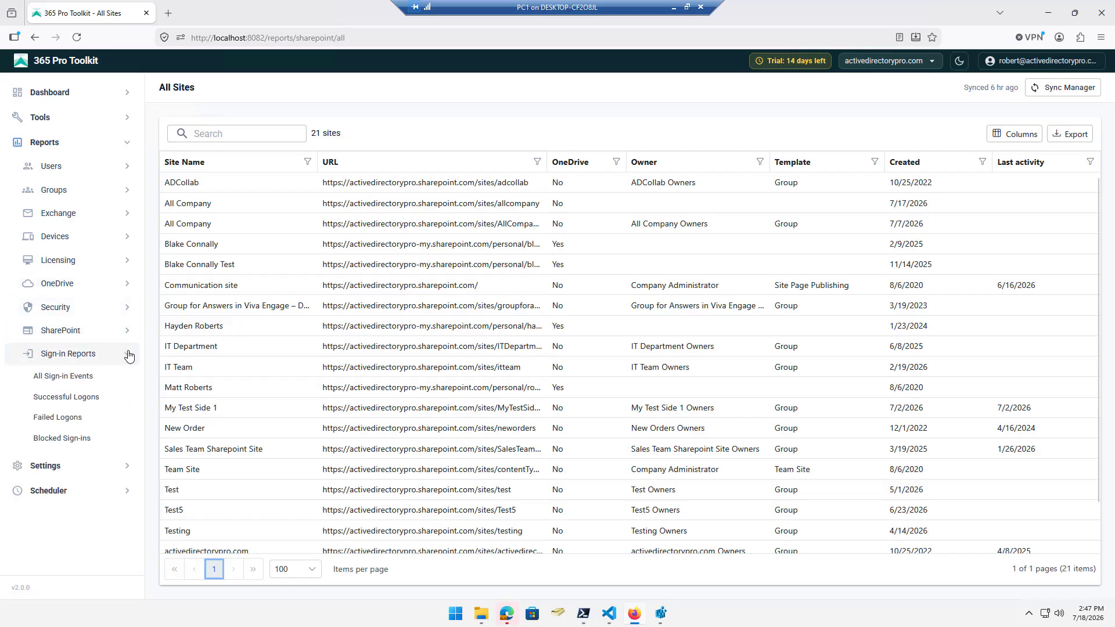
{"action": "left_click", "coordinate": [67, 379]}
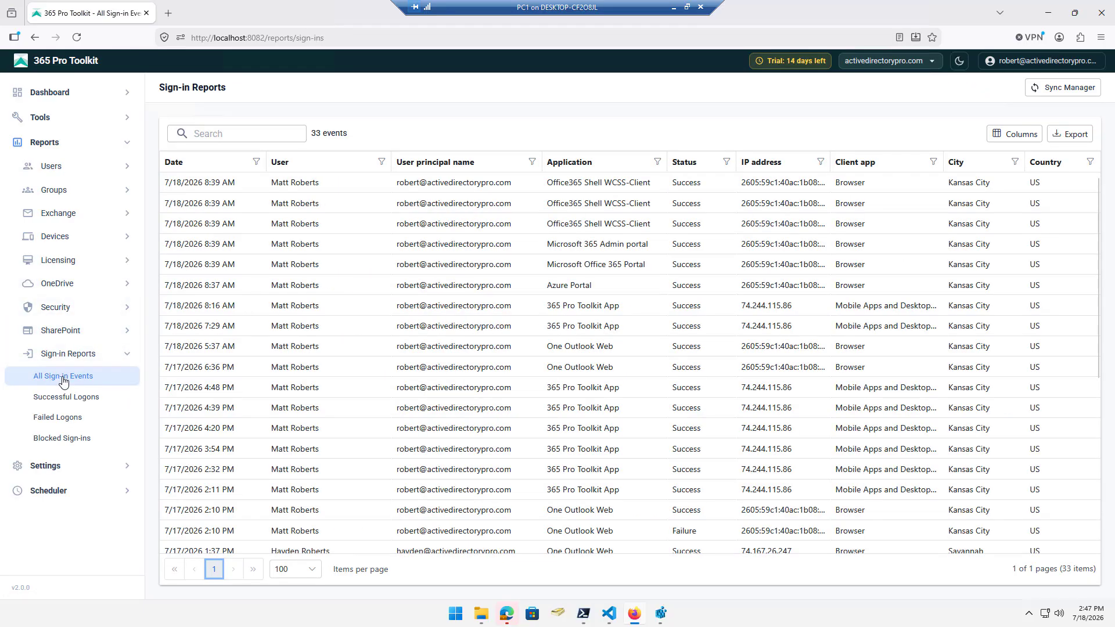
{"action": "left_click", "coordinate": [128, 354]}
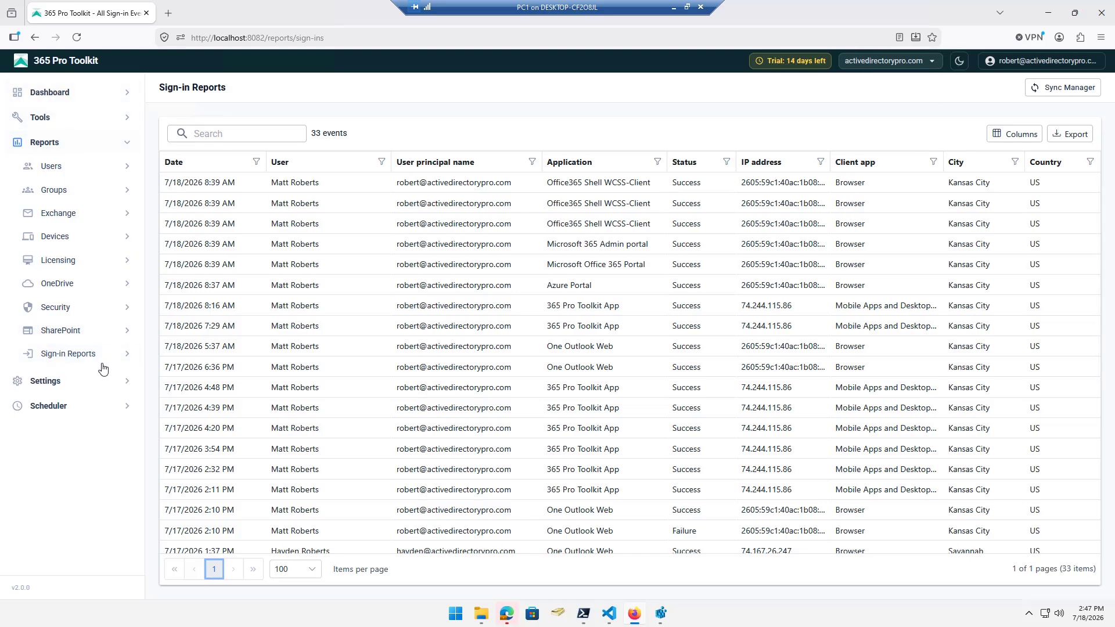
- View the connected Microsoft 365 tenants in the Connections settings
{"action": "left_click", "coordinate": [106, 381]}
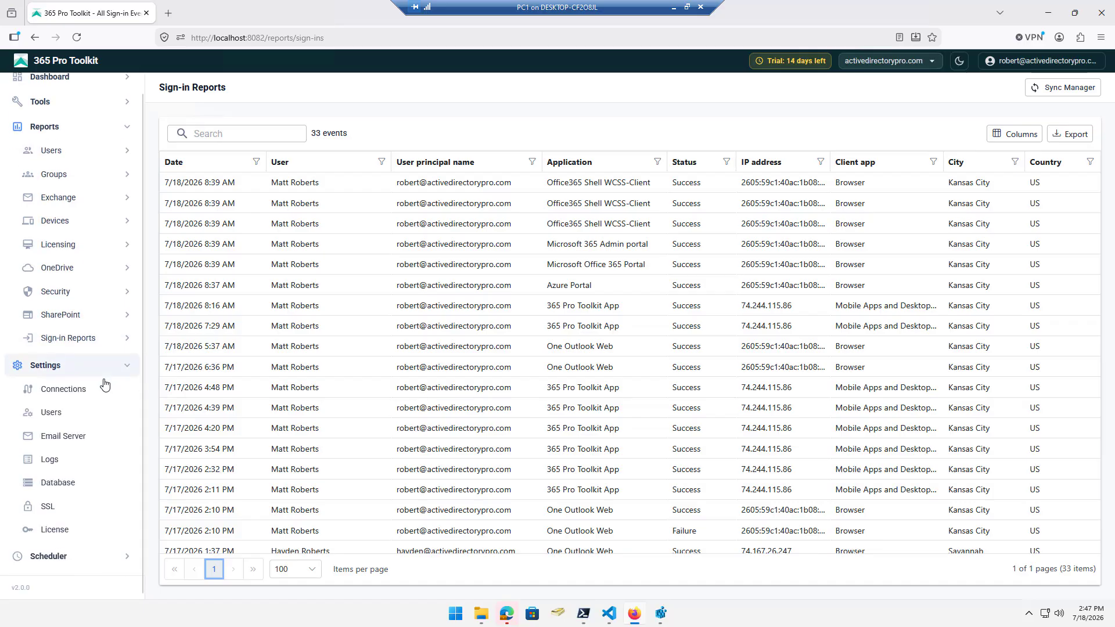
{"action": "left_click", "coordinate": [64, 390]}
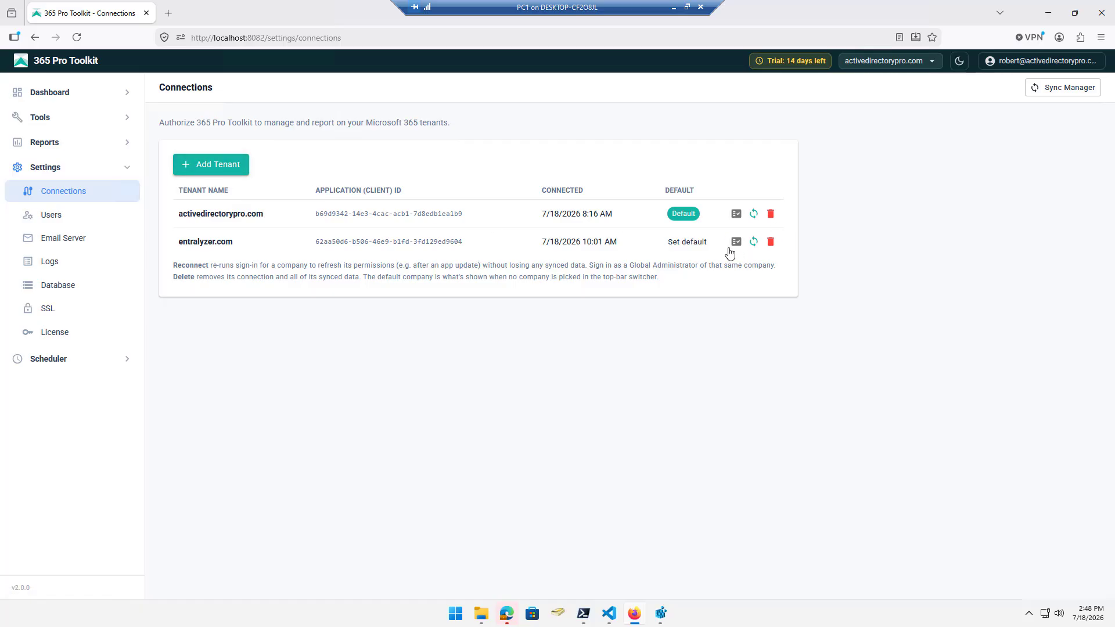
- In the app users settings, select a tenant user to add and choose the Report (read-only) role
{"action": "left_click", "coordinate": [59, 217]}
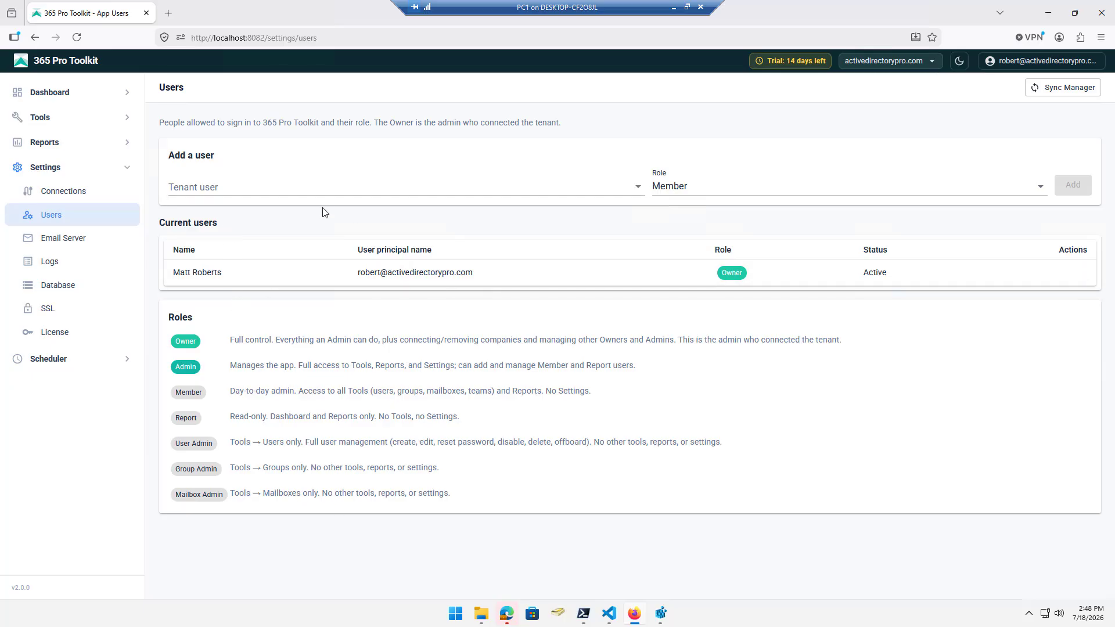
{"action": "left_click", "coordinate": [272, 190]}
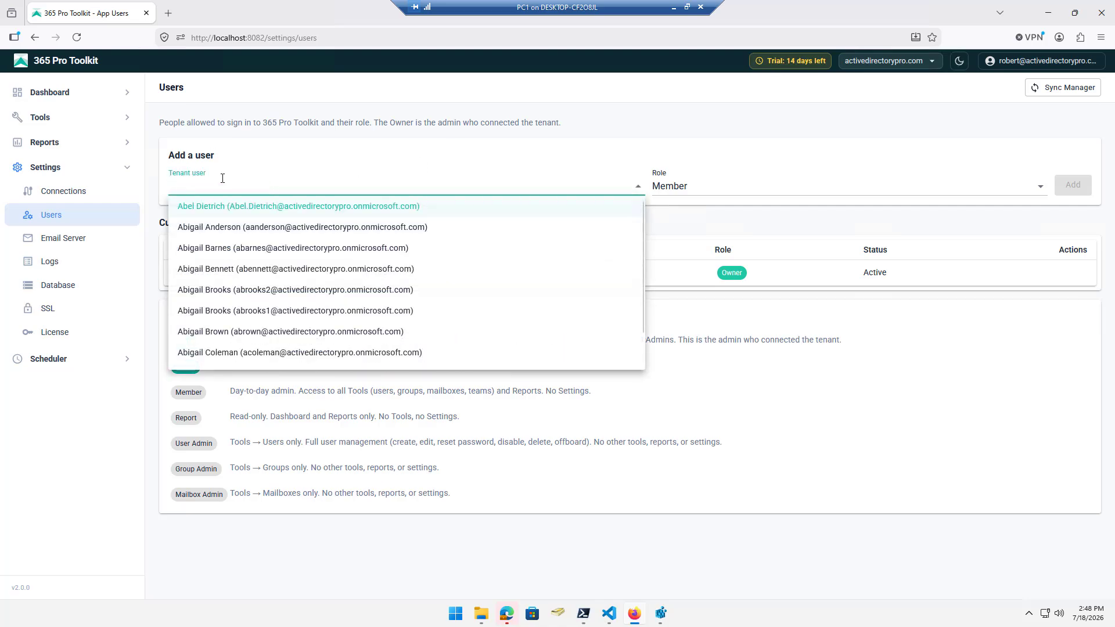
{"action": "type", "text": "hayden"}
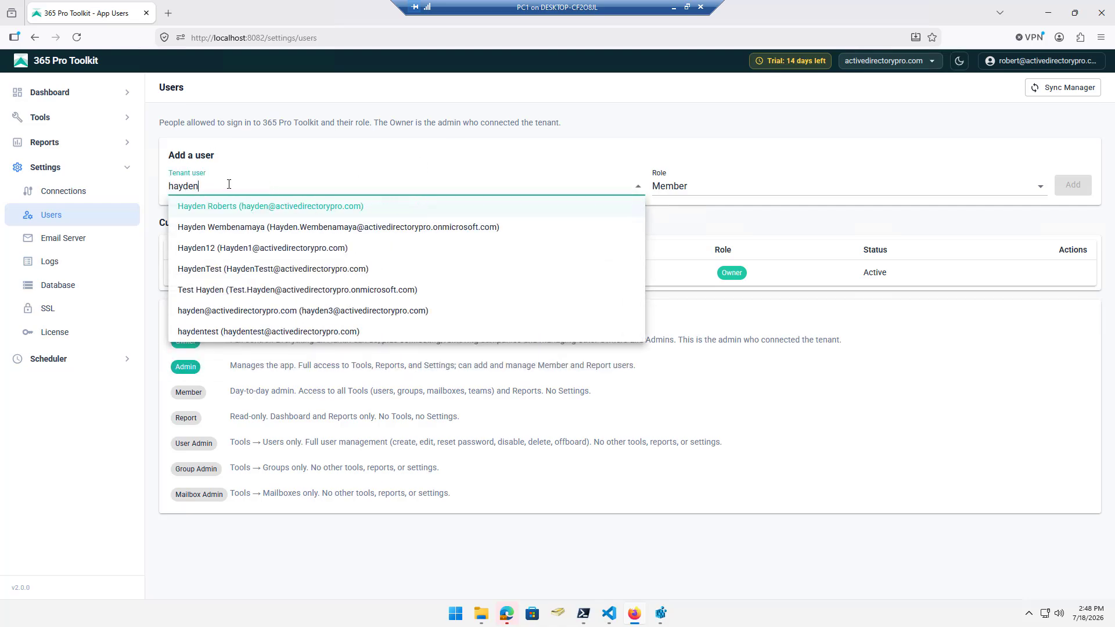
{"action": "left_click", "coordinate": [241, 206]}
{"action": "left_click", "coordinate": [1030, 192]}
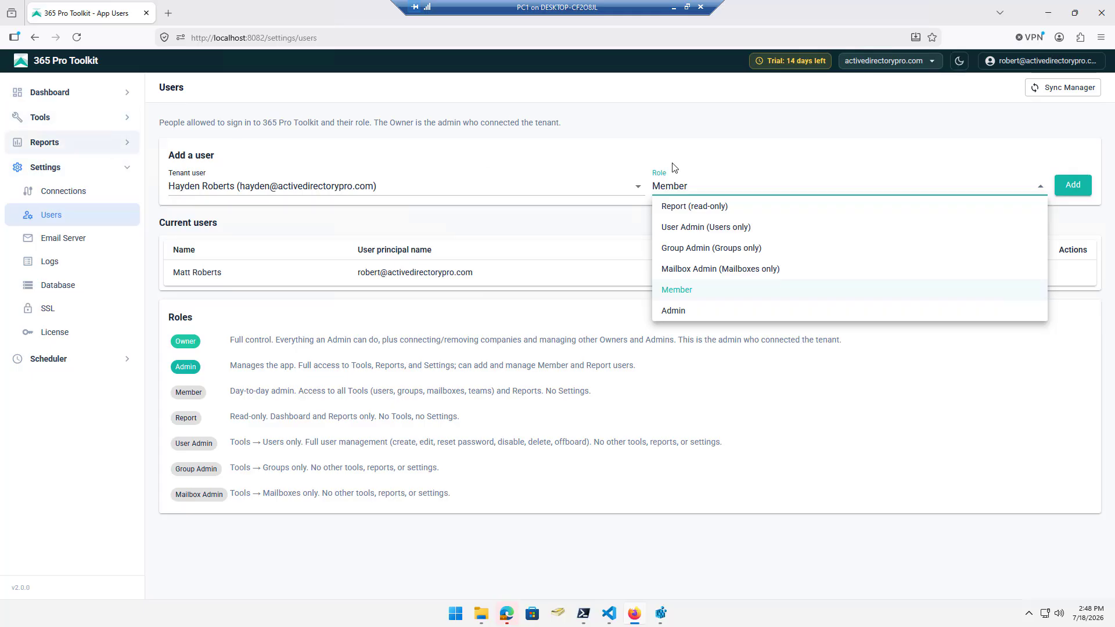
{"action": "left_click", "coordinate": [732, 208]}
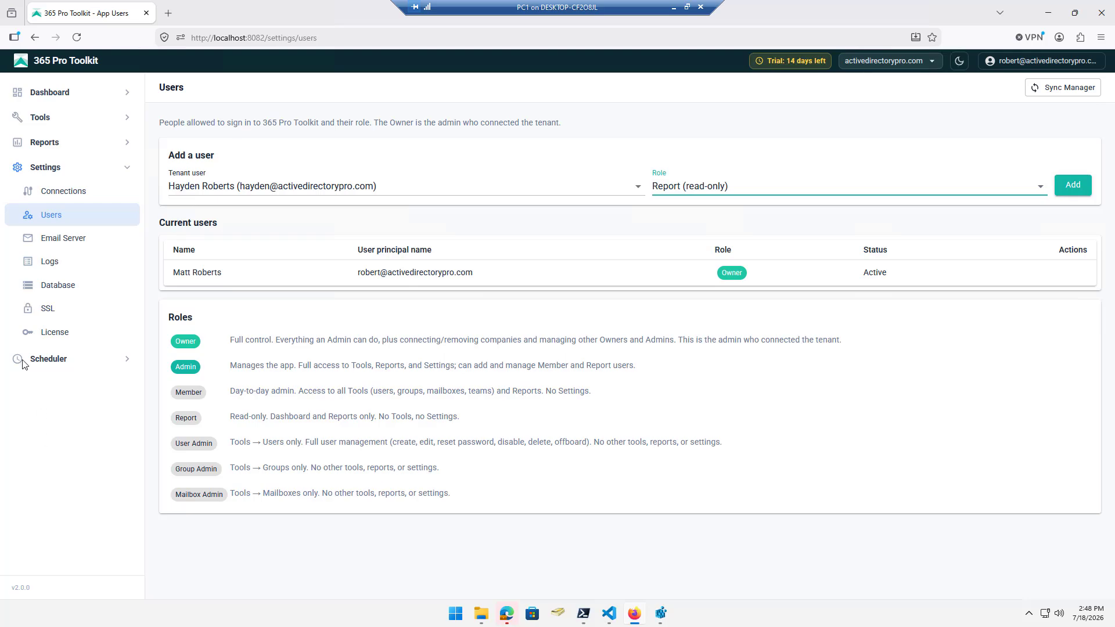
- Change the role for the user being added to User Admin (Users only)
{"action": "left_click", "coordinate": [80, 143]}
{"action": "left_click", "coordinate": [79, 143]}
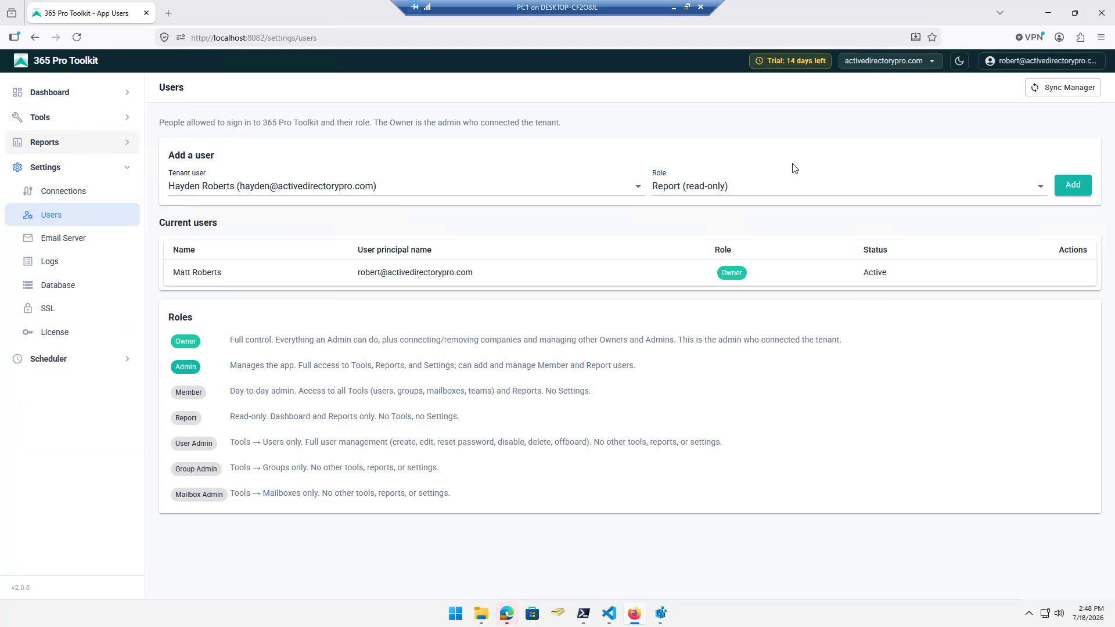
{"action": "left_click", "coordinate": [1017, 187]}
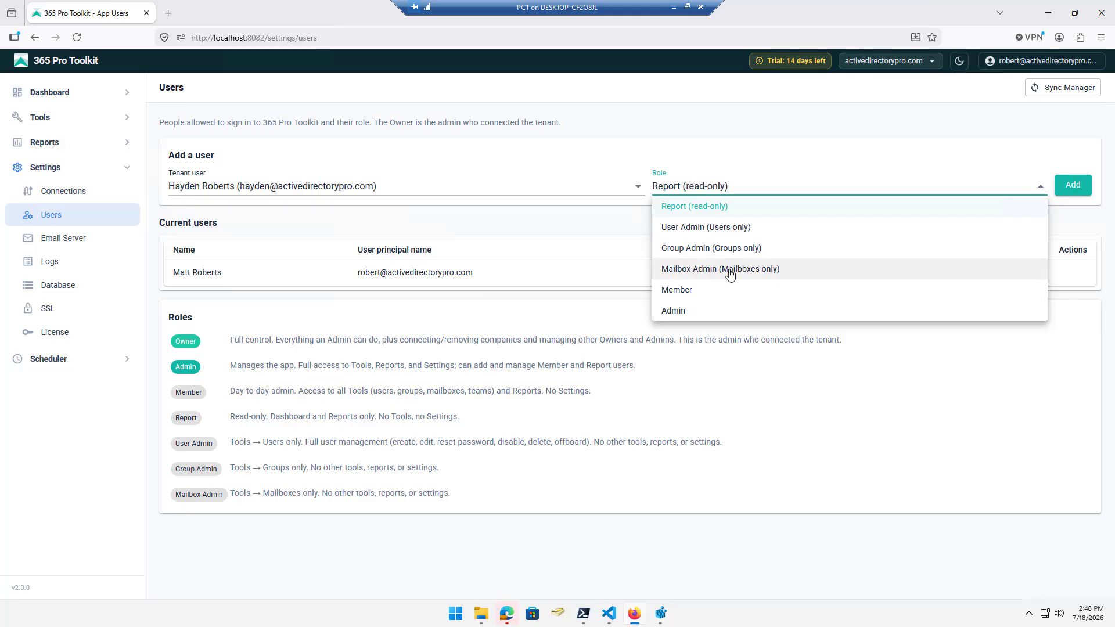
{"action": "left_click", "coordinate": [725, 232]}
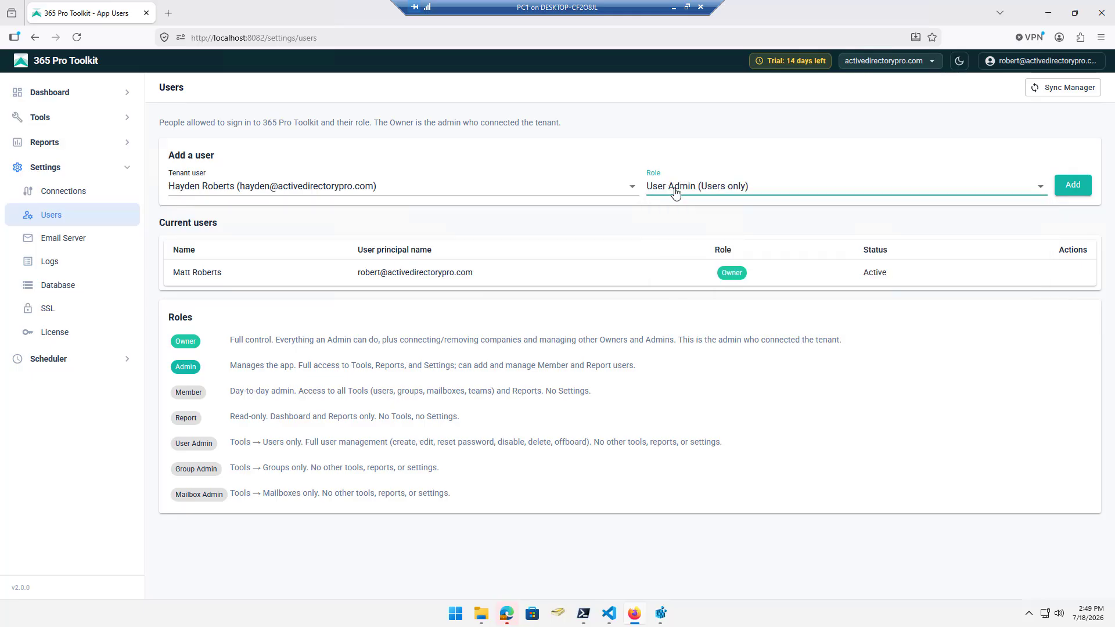
- Open the Users management tool to see what a User Admin can access
{"action": "left_click", "coordinate": [101, 119]}
{"action": "left_click", "coordinate": [50, 141]}
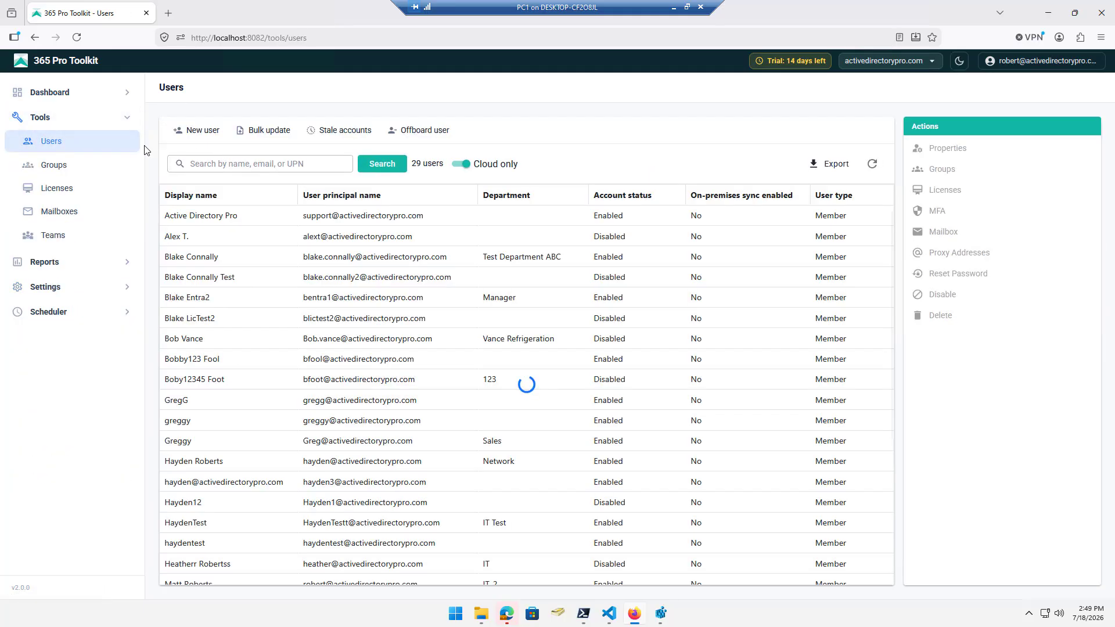
{"action": "left_click", "coordinate": [85, 119]}
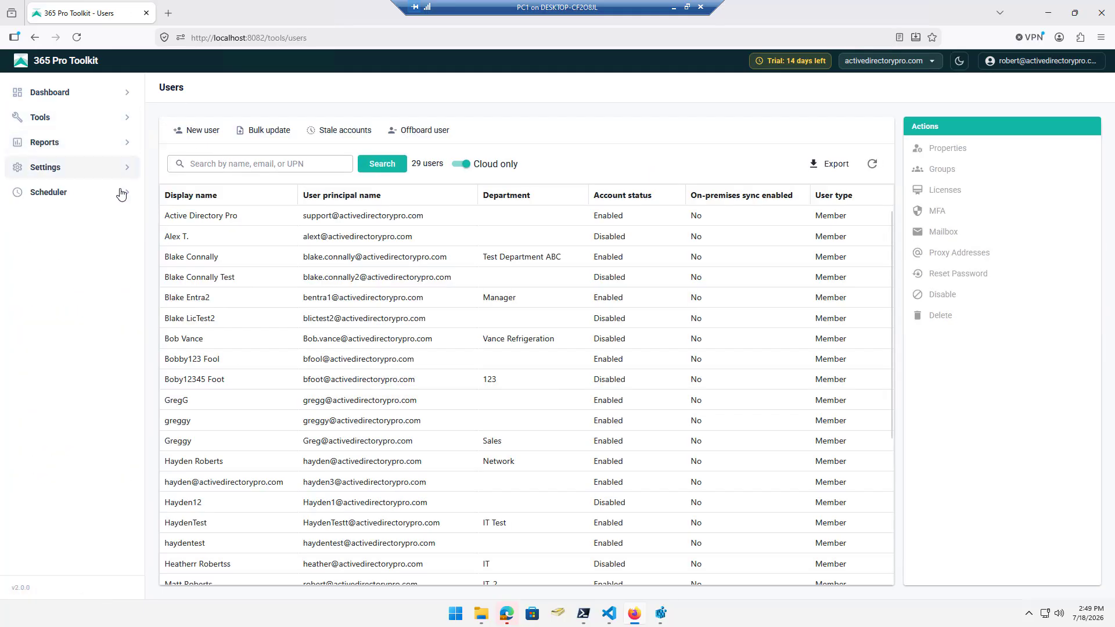
- View the Email Server settings and the Logs of admin actions
{"action": "left_click", "coordinate": [120, 167]}
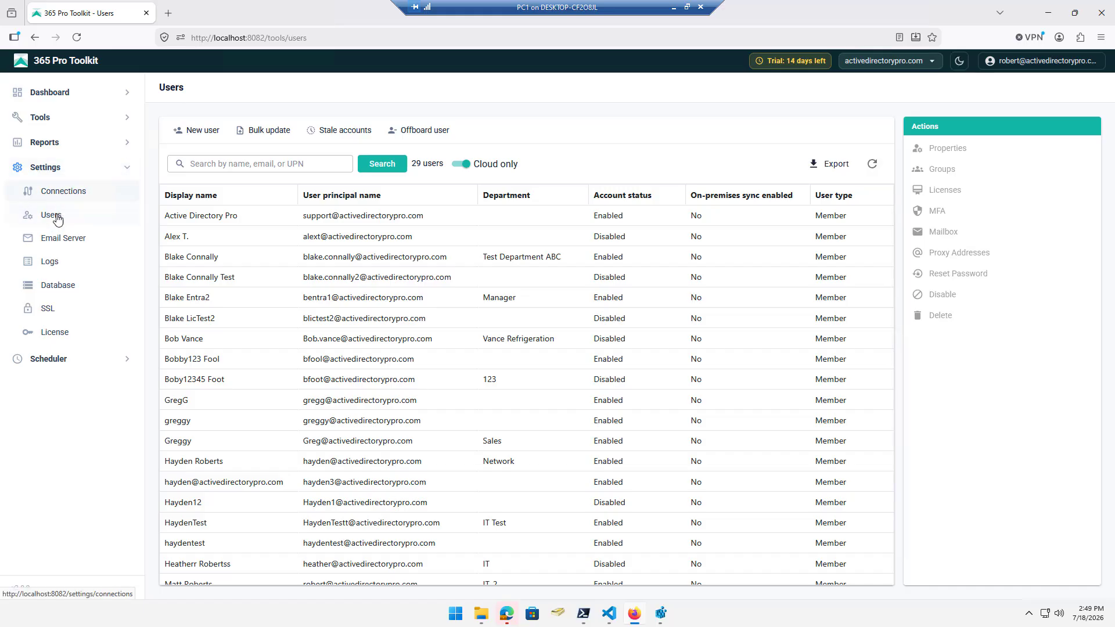
{"action": "left_click", "coordinate": [60, 238]}
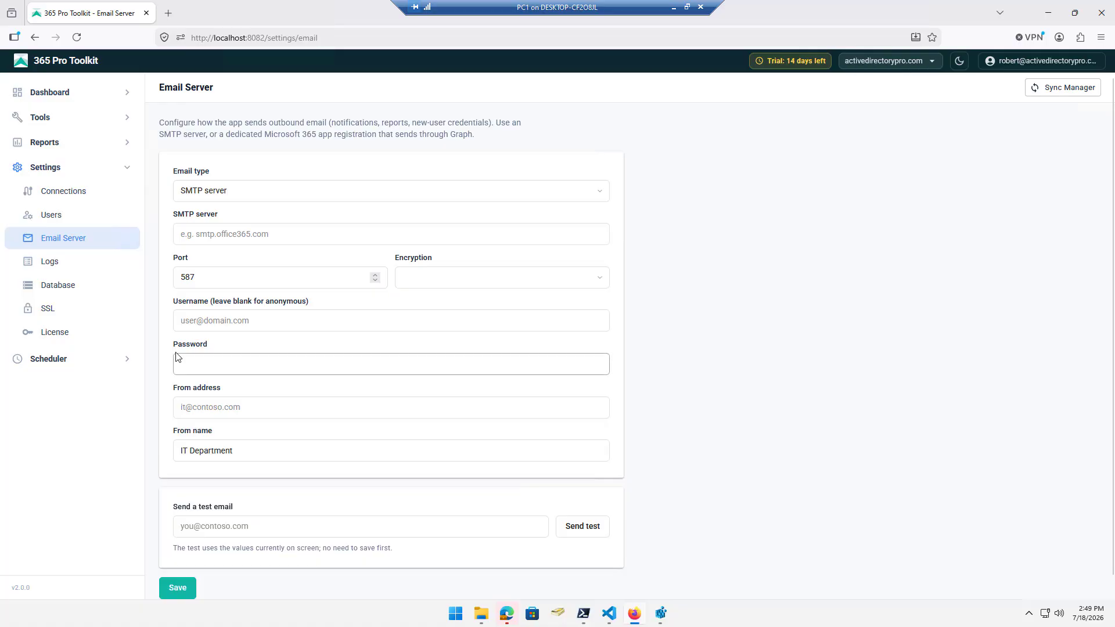
{"action": "left_click", "coordinate": [81, 369]}
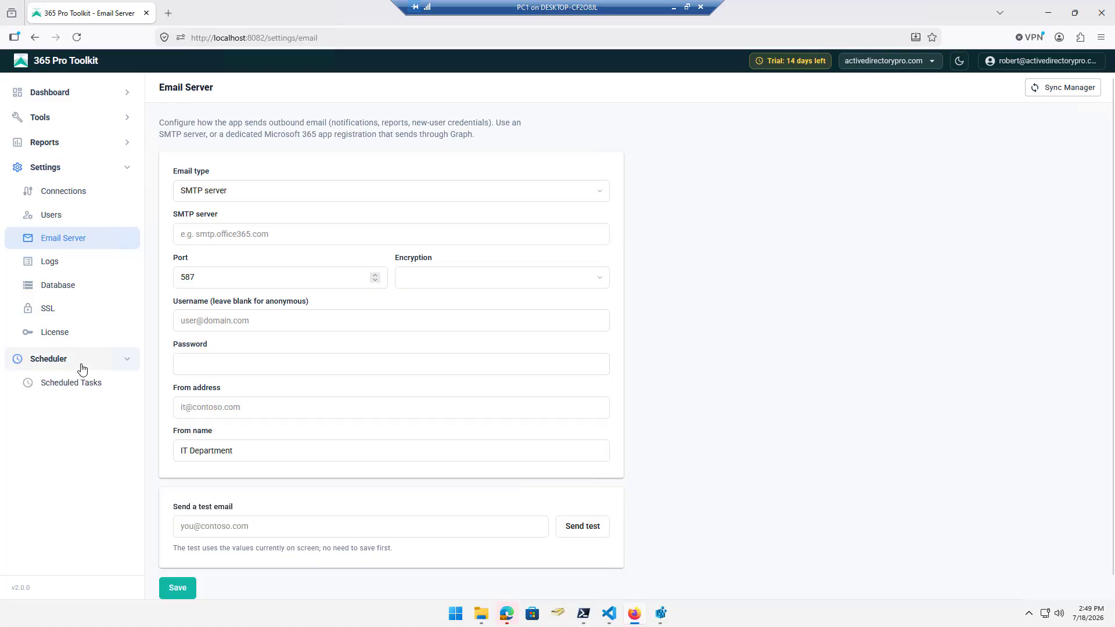
{"action": "left_click", "coordinate": [61, 265]}
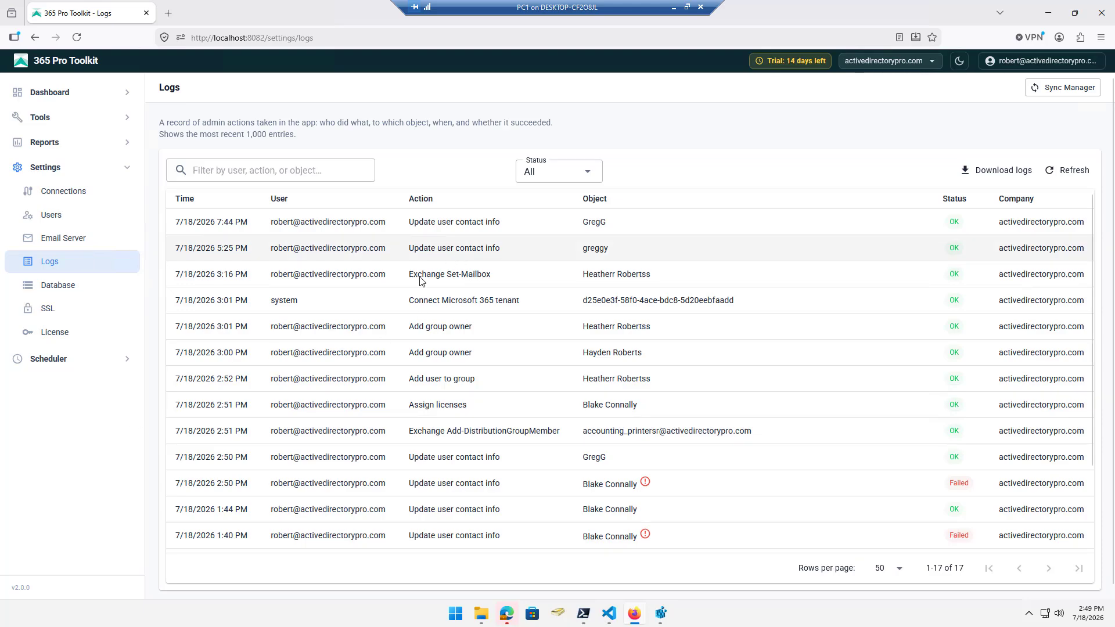
- Review the Database settings, including sign-in log retention, backup and master key options
{"action": "left_click", "coordinate": [81, 288]}
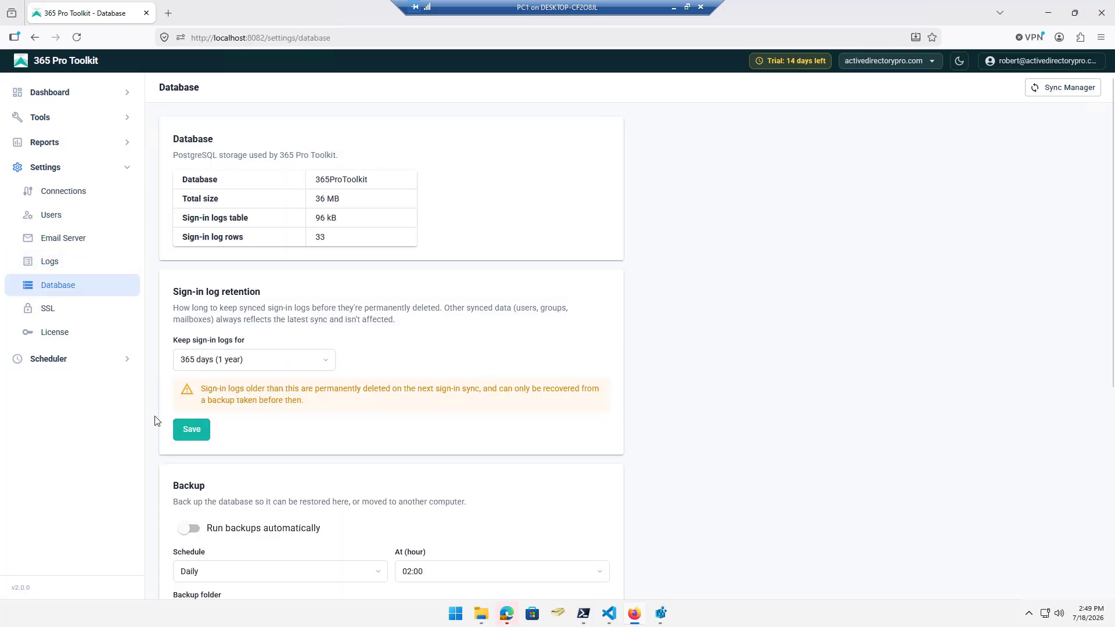
{"action": "scroll", "coordinate": [161, 422], "scroll_direction": "down", "scroll_amount": 3}
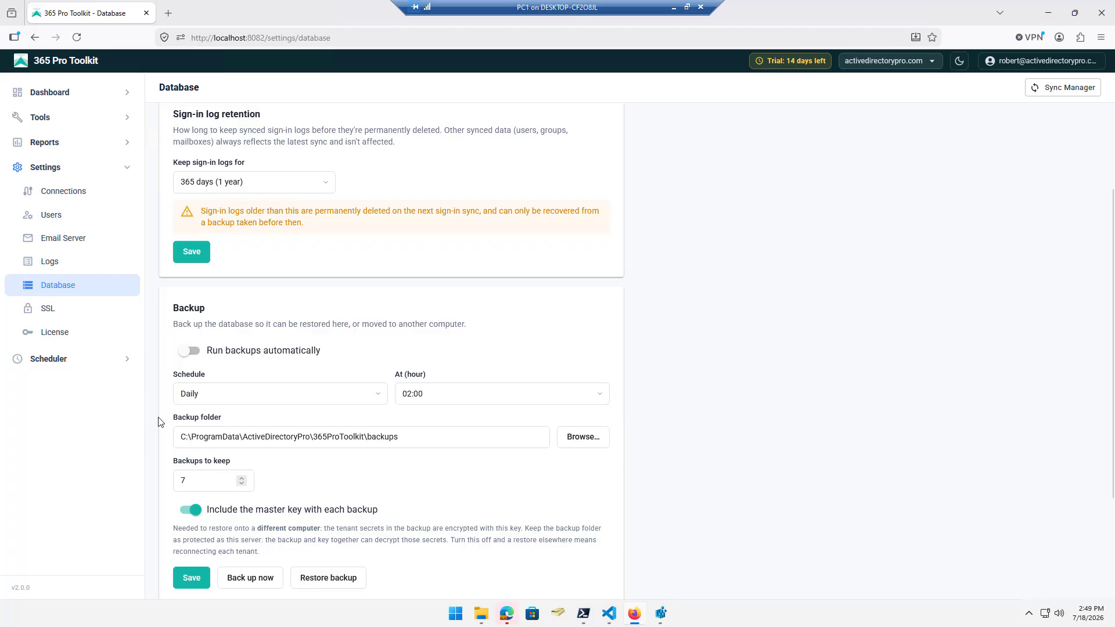
{"action": "scroll", "coordinate": [354, 418], "scroll_direction": "down", "scroll_amount": 3}
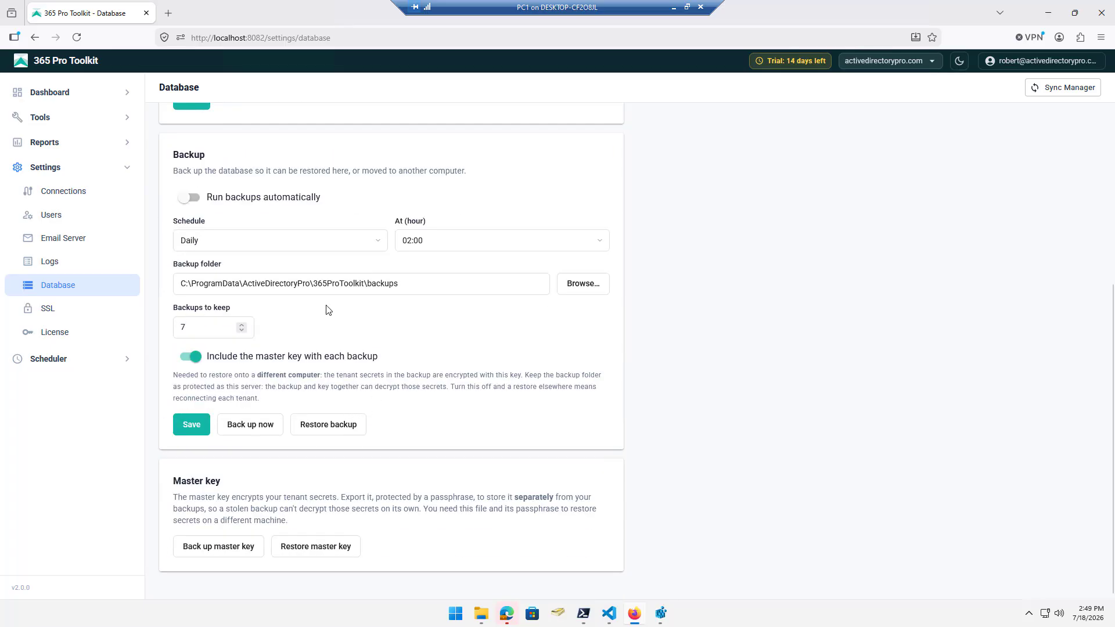
- View the SSL settings and the License activation page
{"action": "left_click", "coordinate": [100, 315]}
{"action": "left_click", "coordinate": [86, 335]}
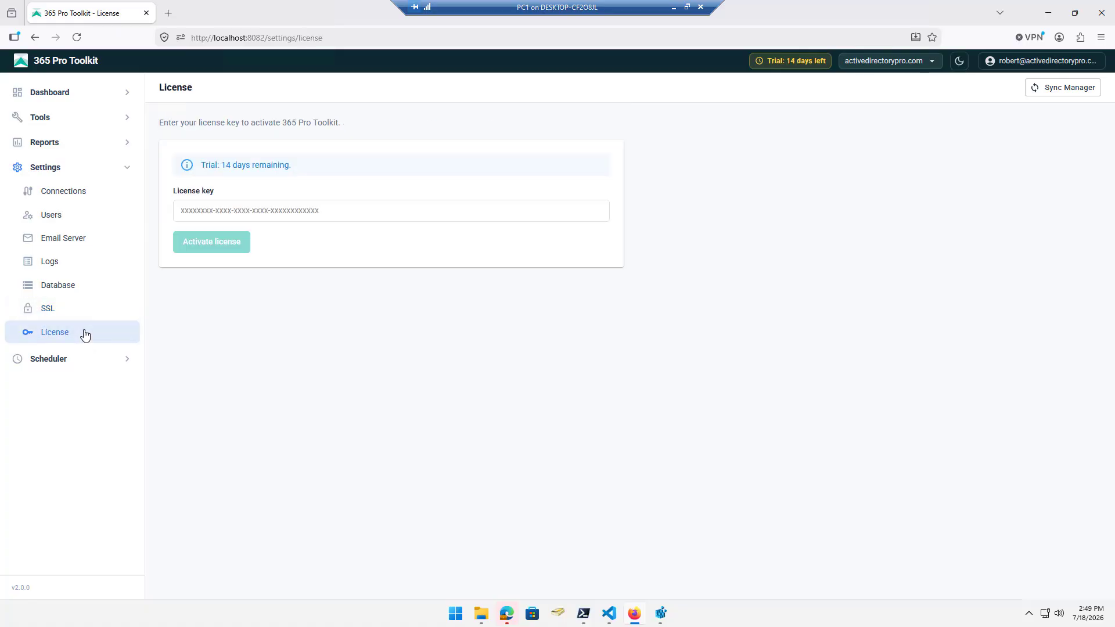
- Start a new scheduled task for the All Guests report in the Users category and cancel it
{"action": "left_click", "coordinate": [89, 358]}
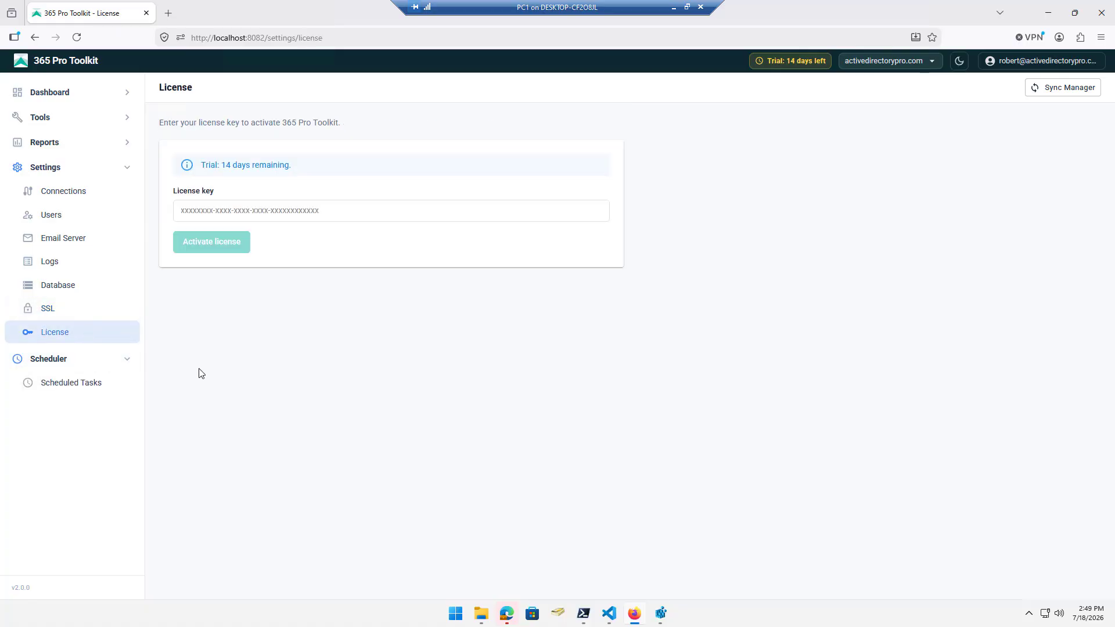
{"action": "left_click", "coordinate": [78, 385]}
{"action": "left_click", "coordinate": [200, 149]}
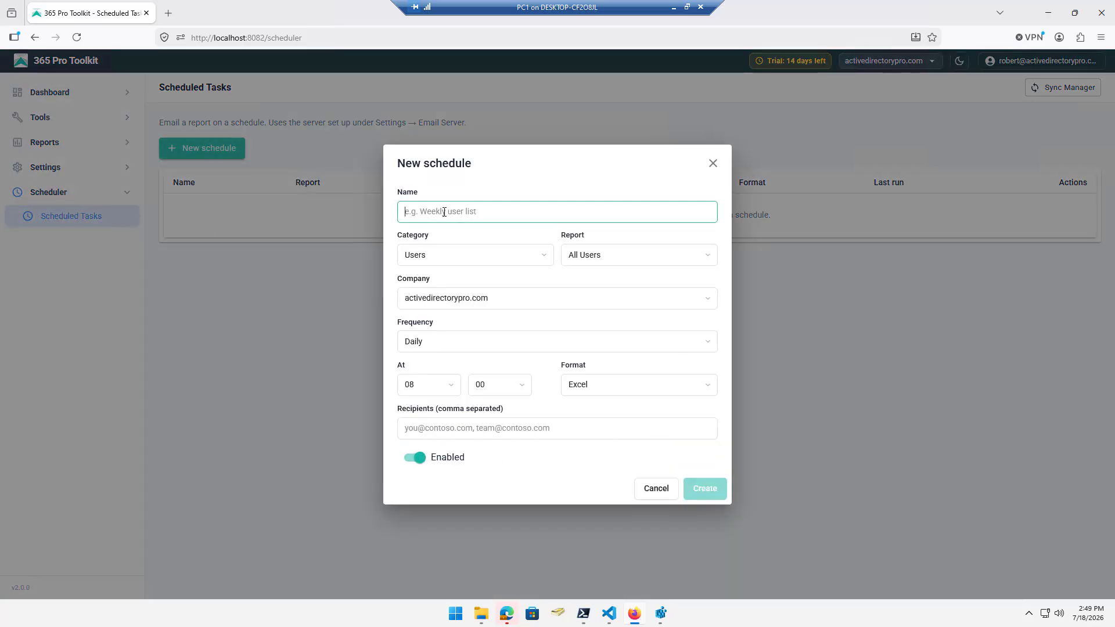
{"action": "left_click", "coordinate": [480, 262]}
{"action": "left_click", "coordinate": [535, 269]}
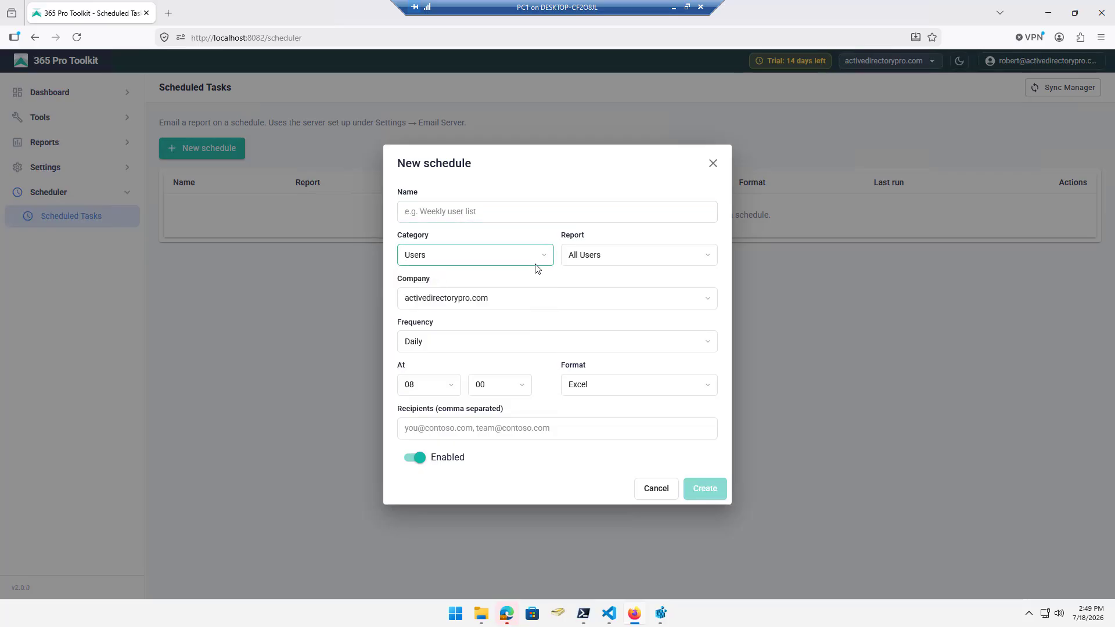
{"action": "left_click", "coordinate": [646, 256]}
{"action": "left_click", "coordinate": [599, 292]}
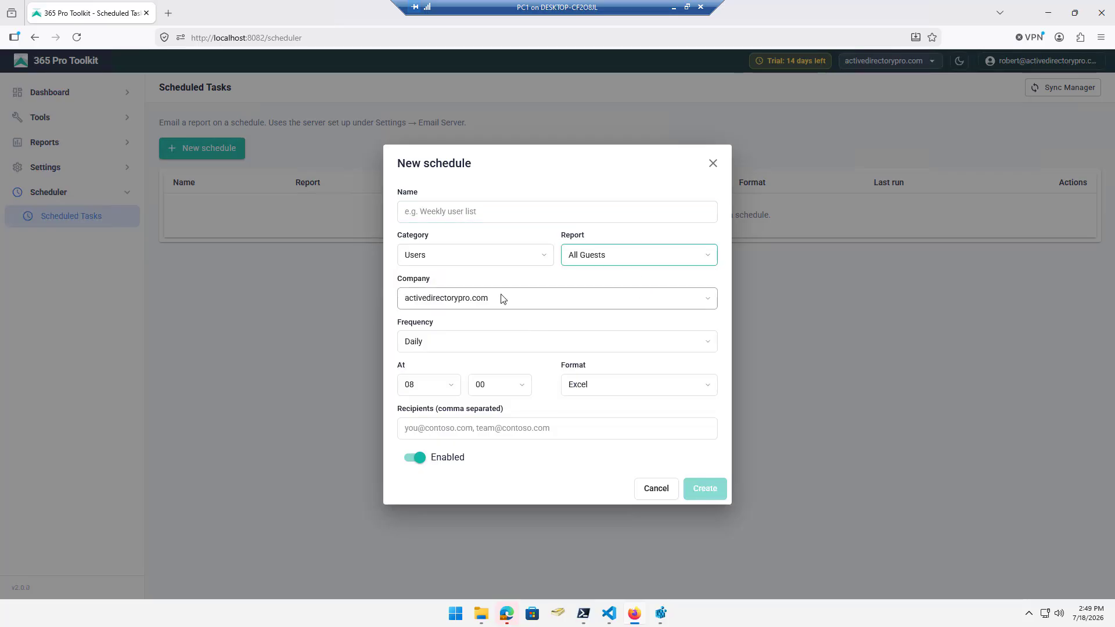
{"action": "left_click", "coordinate": [471, 427]}
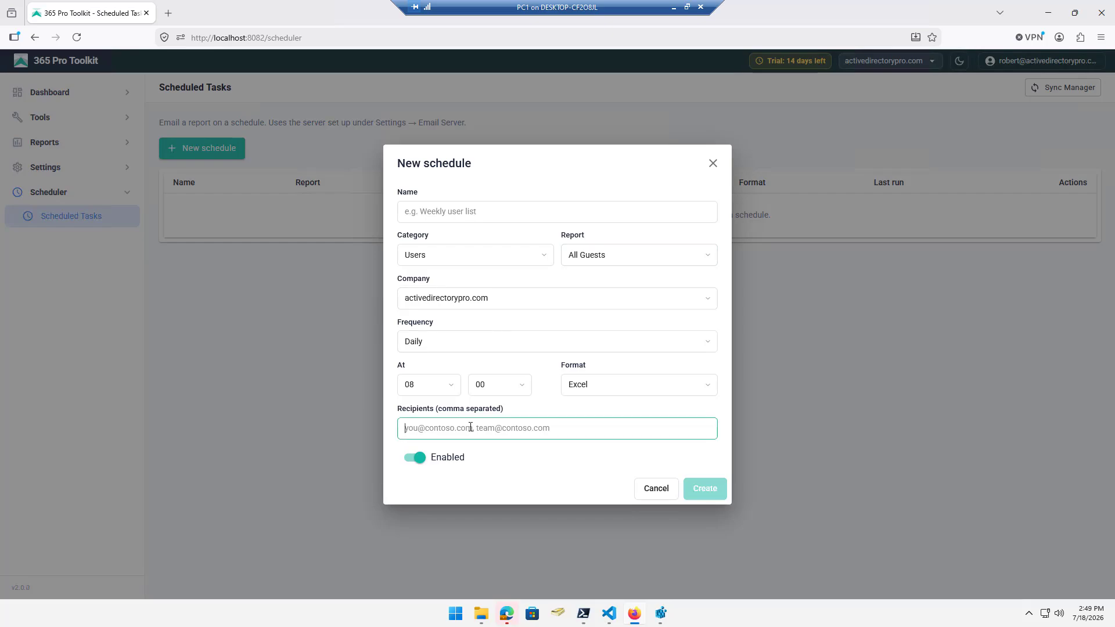
{"action": "left_click", "coordinate": [656, 490]}
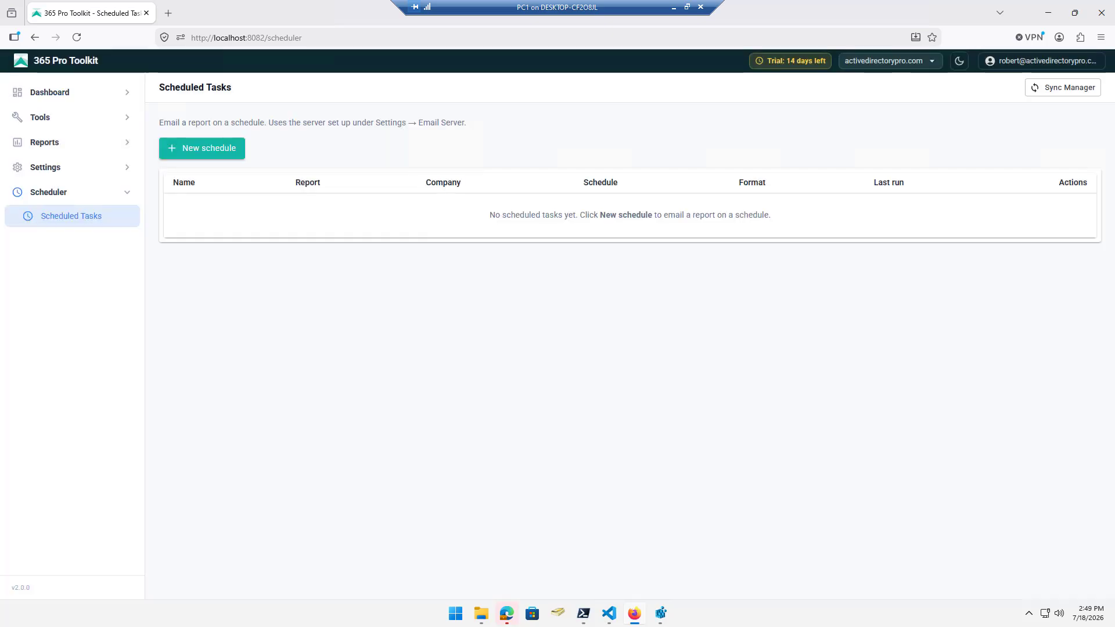
- Revisit the Connections settings and open the Overview dashboard
{"action": "left_click", "coordinate": [53, 168]}
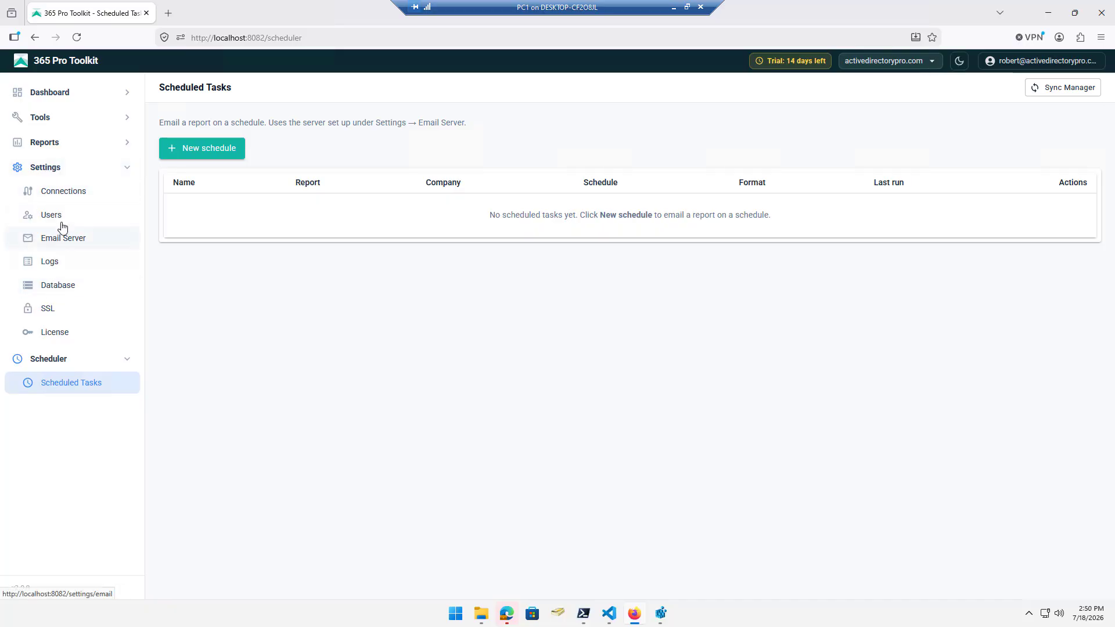
{"action": "left_click", "coordinate": [57, 195]}
{"action": "left_click", "coordinate": [35, 98]}
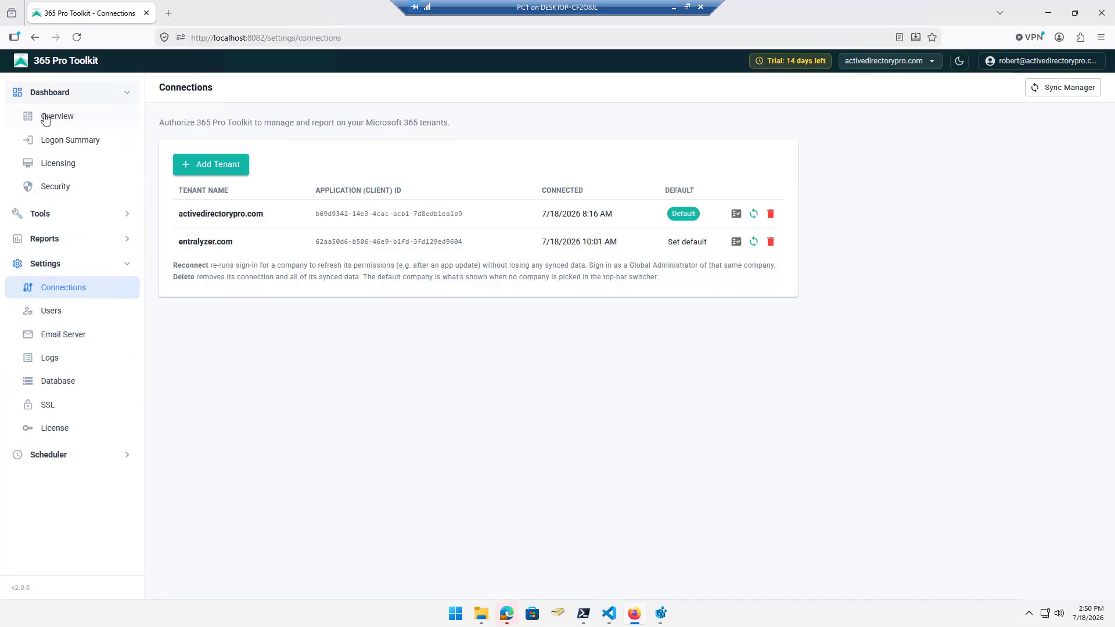
{"action": "left_click", "coordinate": [46, 118]}
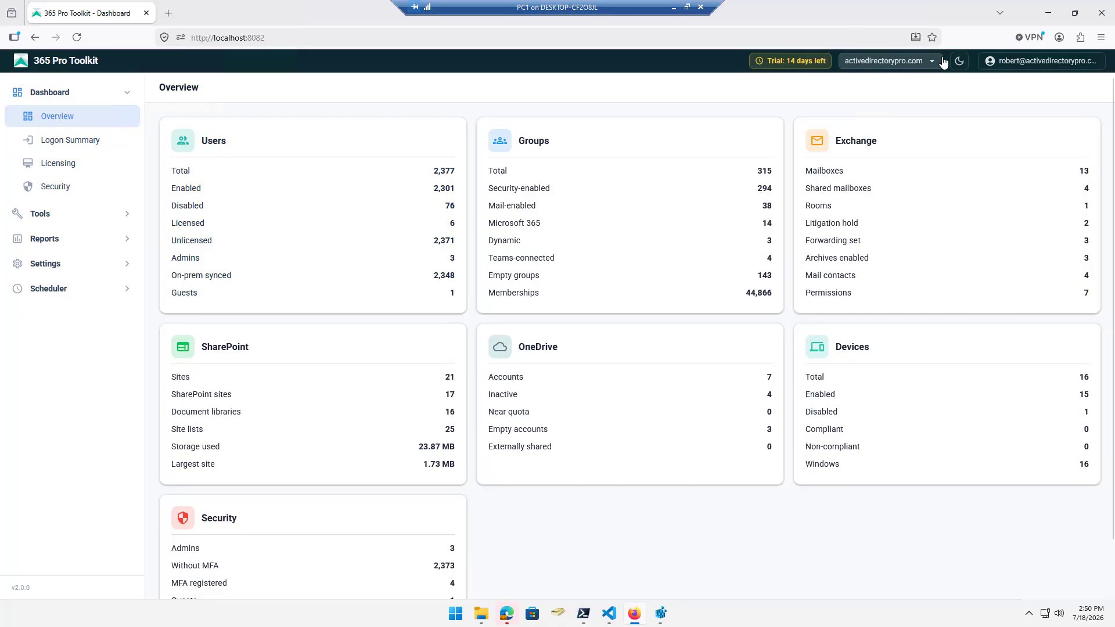
- Switch the active tenant to entralyzer.com and open its Users management tool
{"action": "left_click", "coordinate": [923, 59]}
{"action": "left_click", "coordinate": [890, 111]}
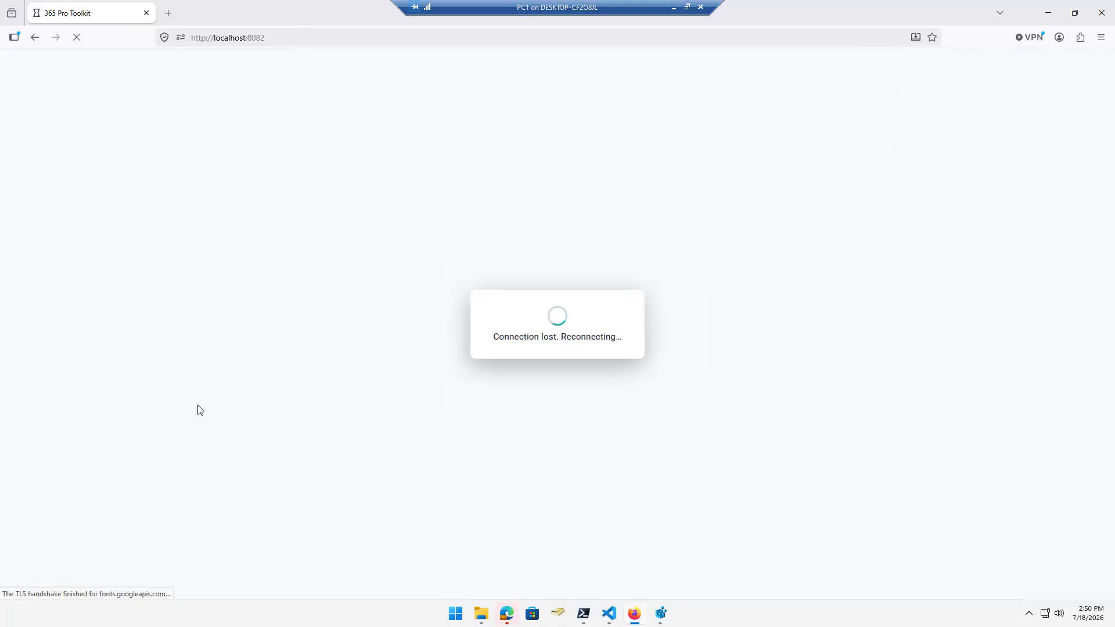
{"action": "left_click", "coordinate": [65, 215]}
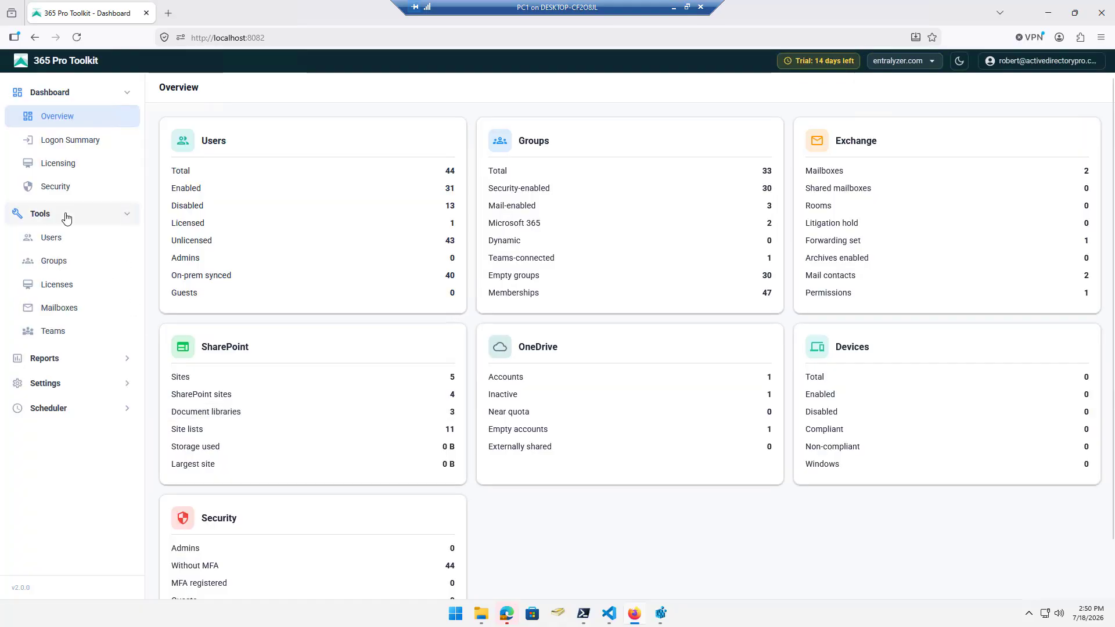
{"action": "left_click", "coordinate": [64, 239]}
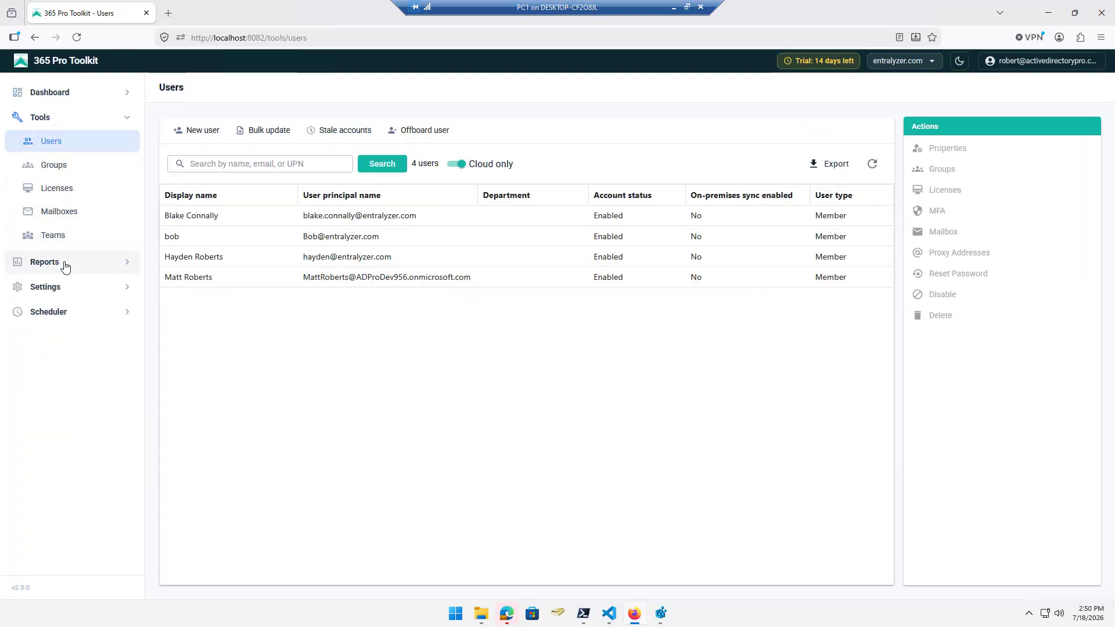
- Open the All Users report for entralyzer.com and switch the active tenant back to activedirectorypro.com
{"action": "left_click", "coordinate": [65, 262]}
{"action": "left_click", "coordinate": [62, 287]}
{"action": "left_click", "coordinate": [51, 365]}
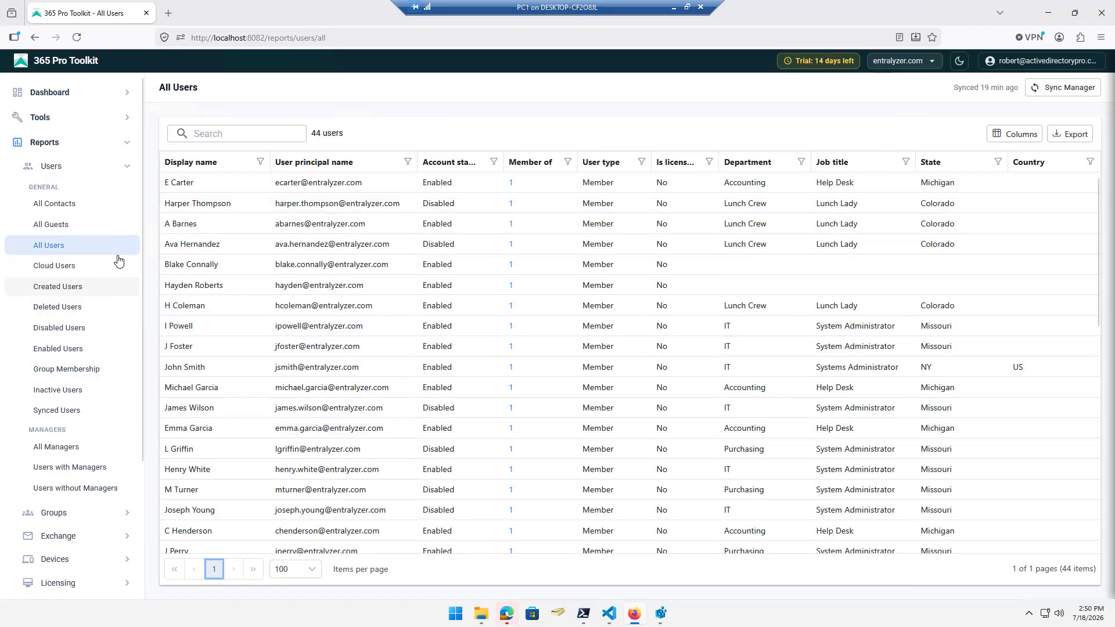
{"action": "left_click", "coordinate": [915, 64]}
{"action": "left_click", "coordinate": [877, 87]}
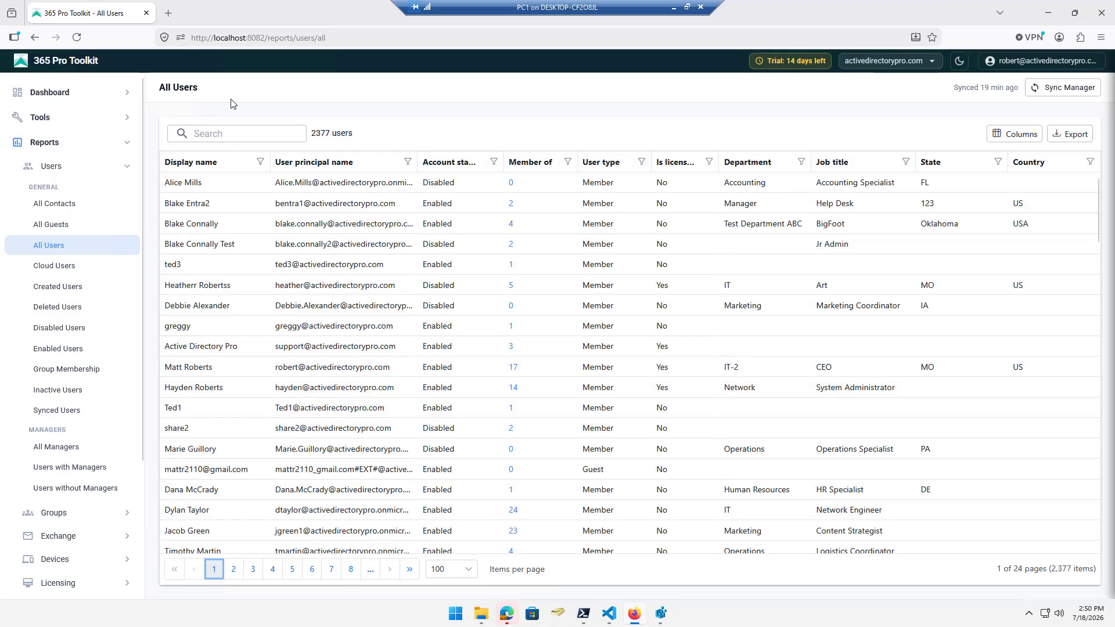
- Preview dark mode on the All Users report and the Overview dashboard, and restore light mode
{"action": "left_click", "coordinate": [960, 62]}
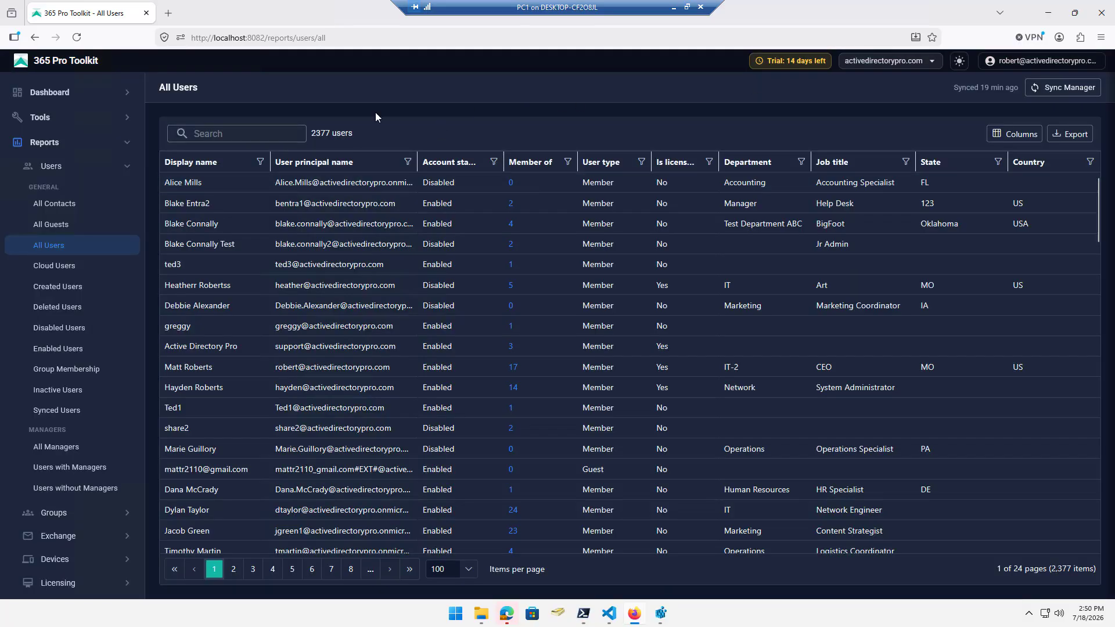
{"action": "left_click", "coordinate": [52, 100]}
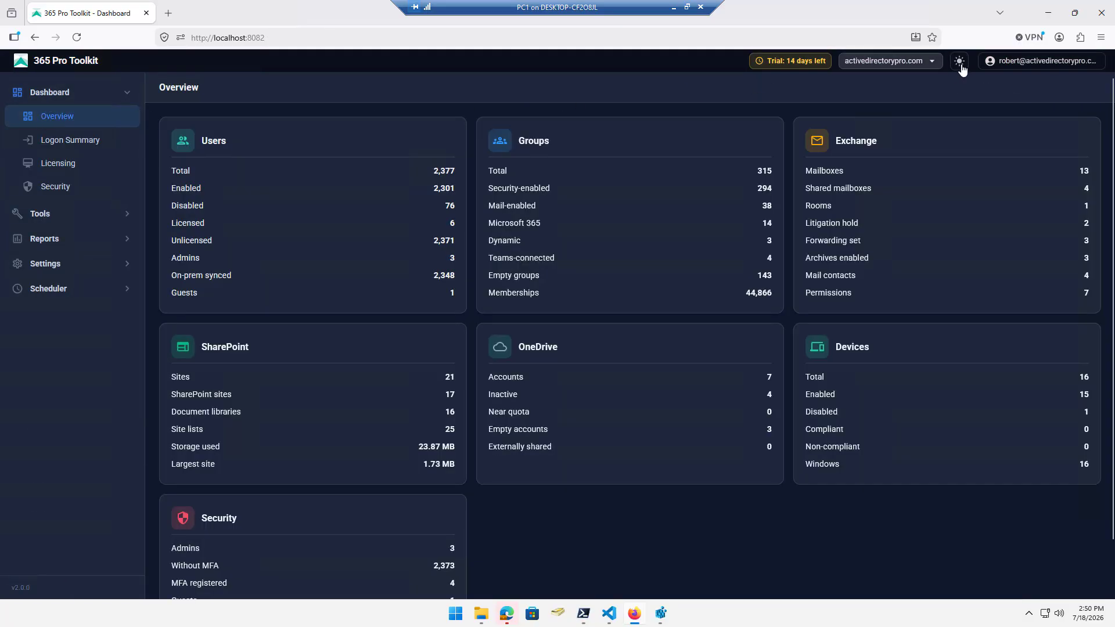
{"action": "left_click", "coordinate": [959, 62]}
- Open the signed-in account's menu to check its role and sign-out option
{"action": "left_click", "coordinate": [1043, 63]}
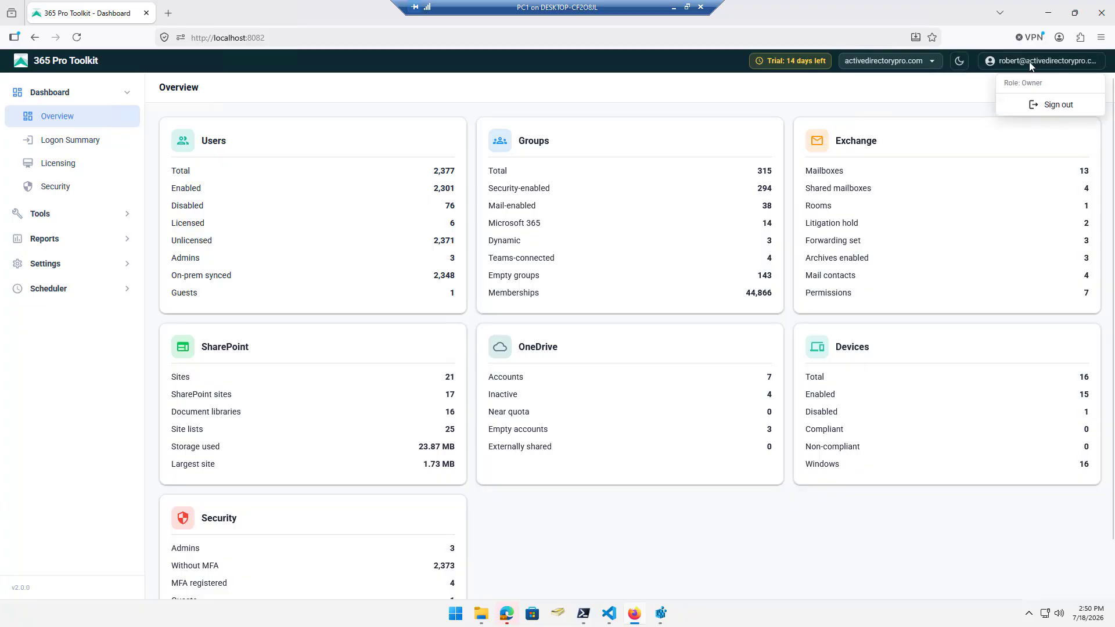